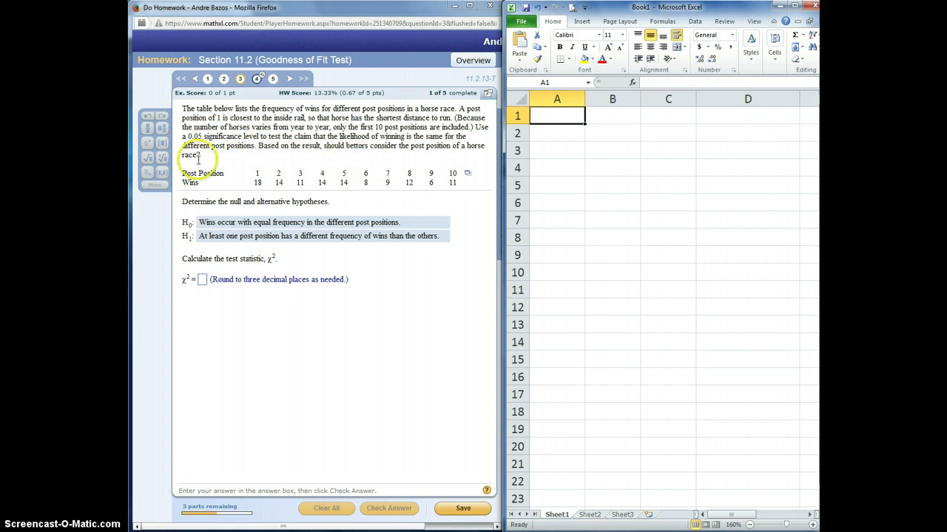
Copy the post position and wins table from the homework problem and paste it into the Excel sheet starting at A1.
click(466, 174)
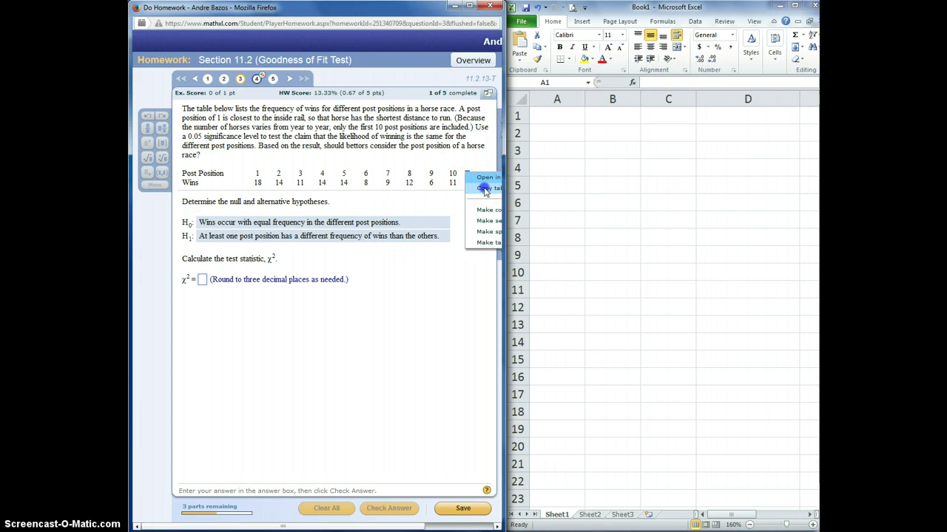
click(484, 189)
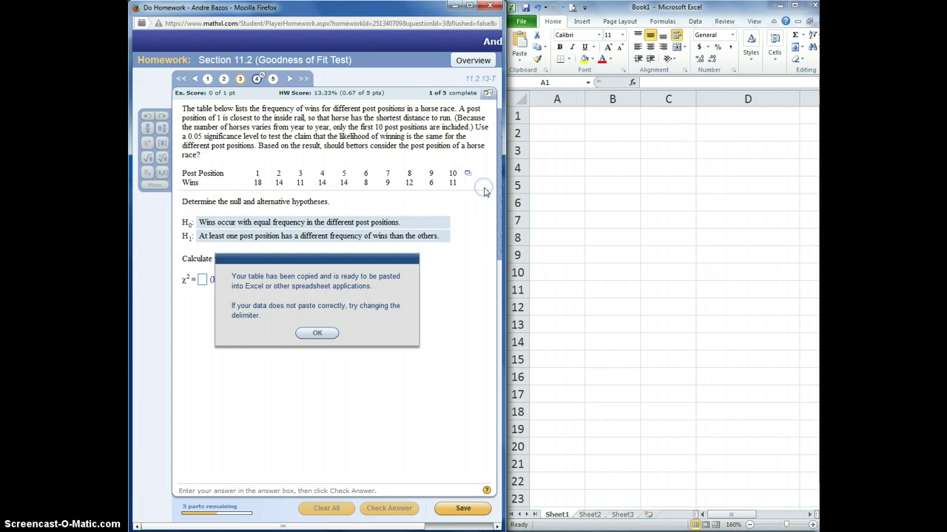
click(318, 334)
click(554, 118)
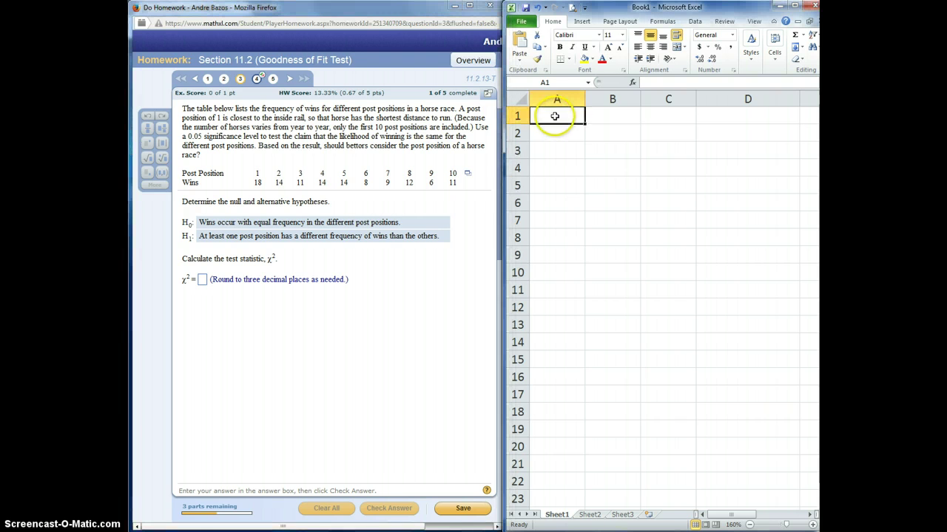
right_click(559, 119)
click(579, 160)
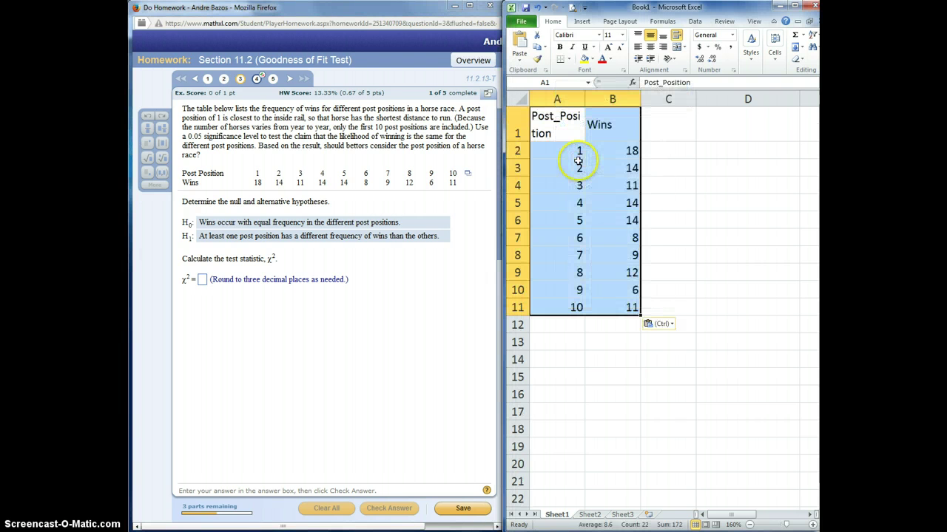
click(663, 152)
drag(581, 154, 571, 309)
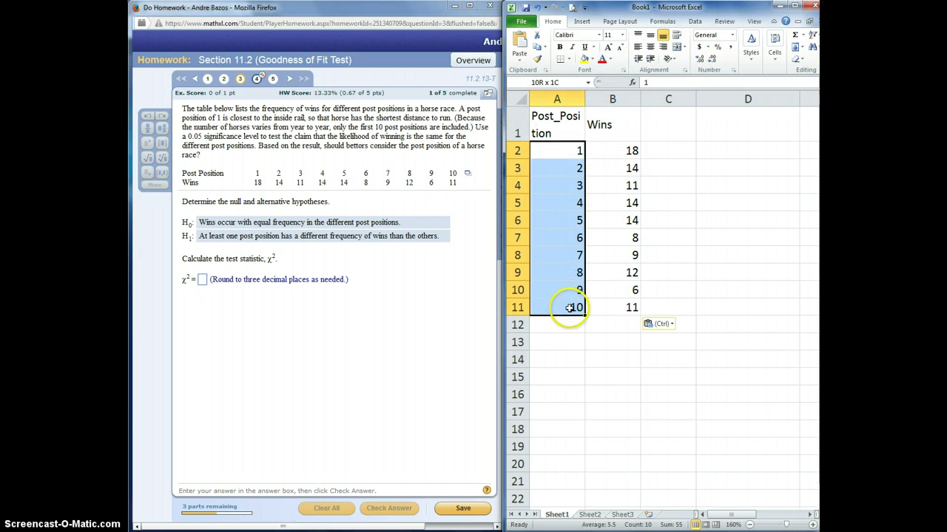
click(571, 324)
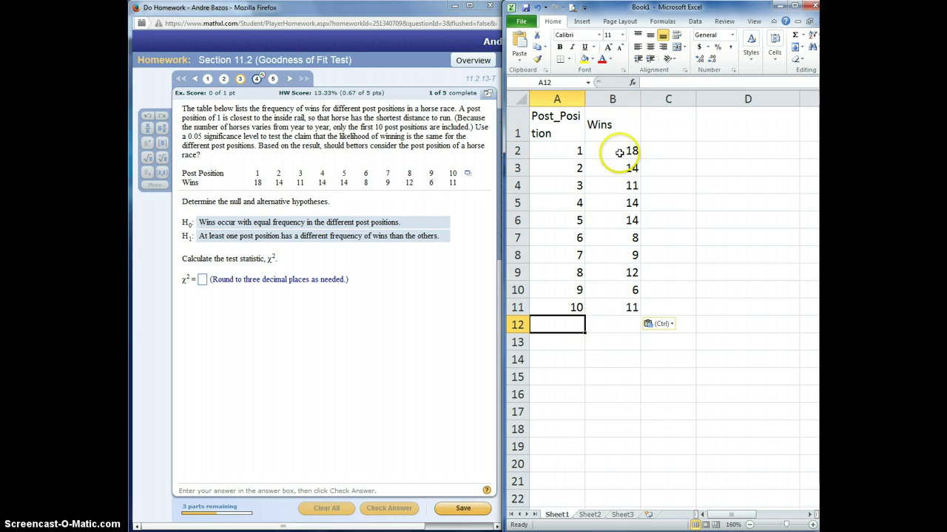
drag(619, 152, 610, 290)
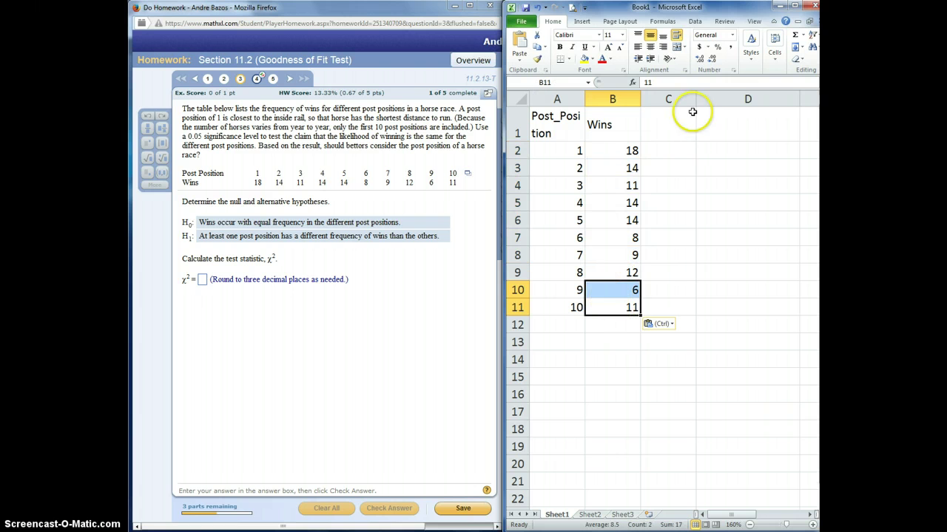
click(671, 149)
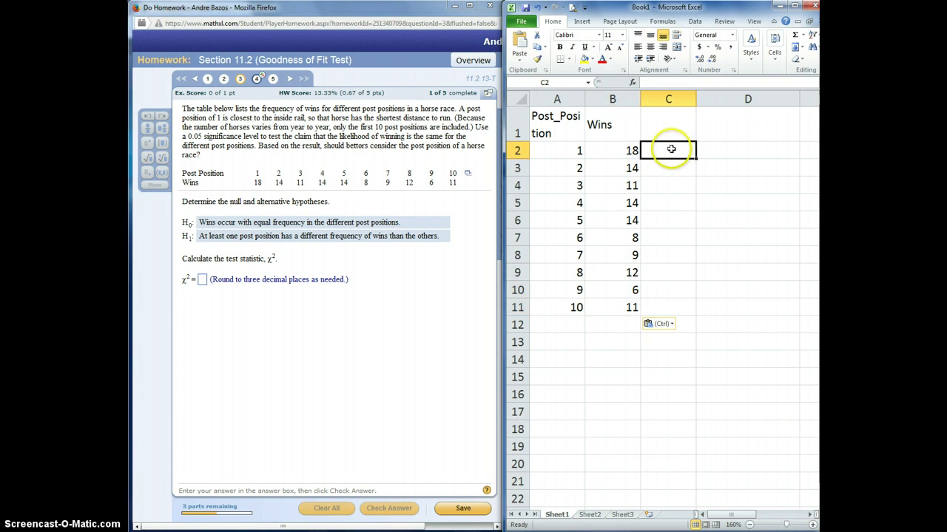
Head column C with "Expected Values" in C1 and widen the column to fit the heading.
click(685, 121)
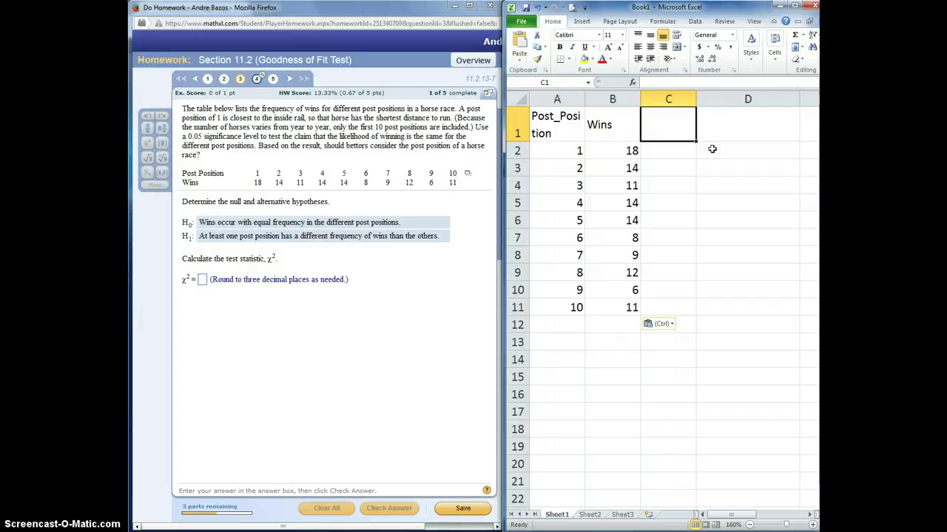
text(Expected Values)
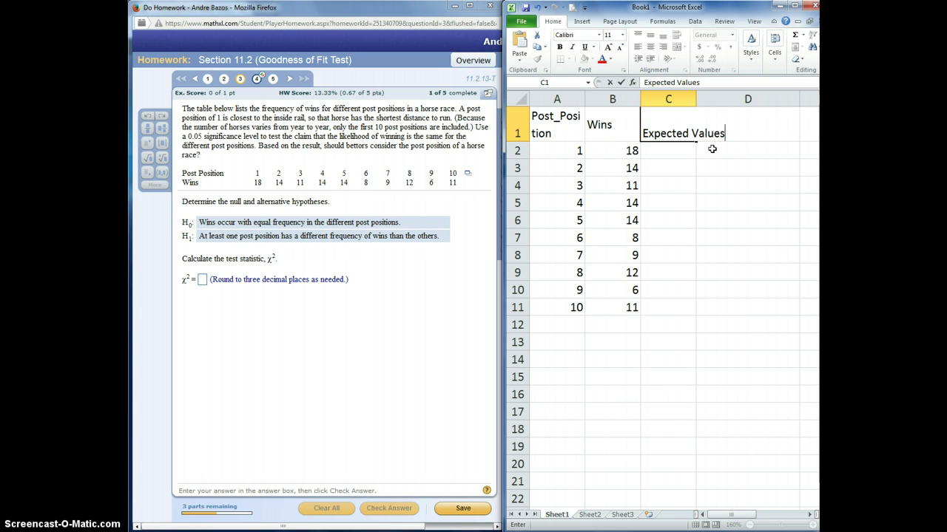
key(Return)
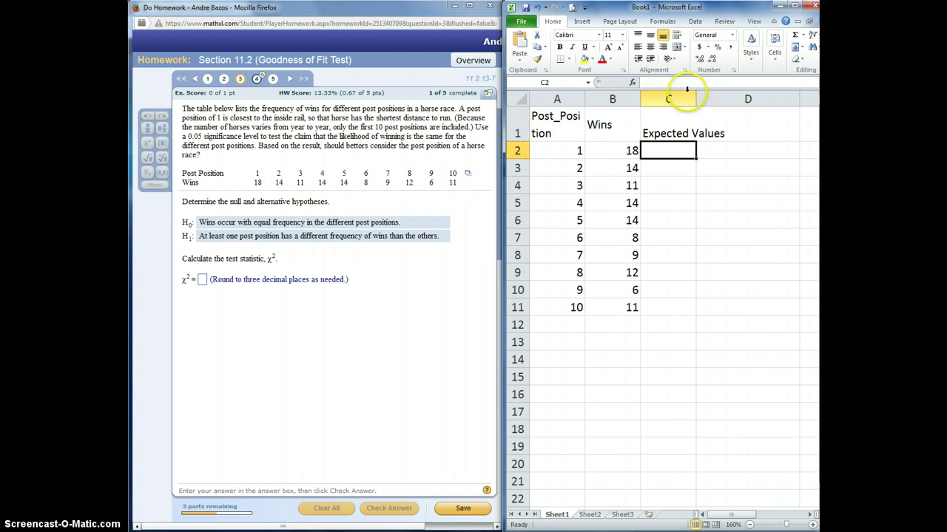
drag(696, 101, 726, 99)
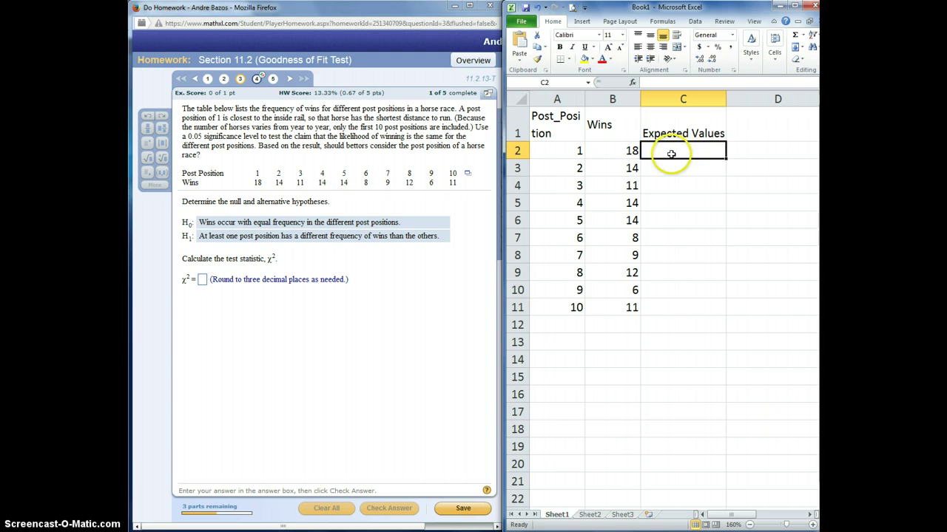
click(625, 326)
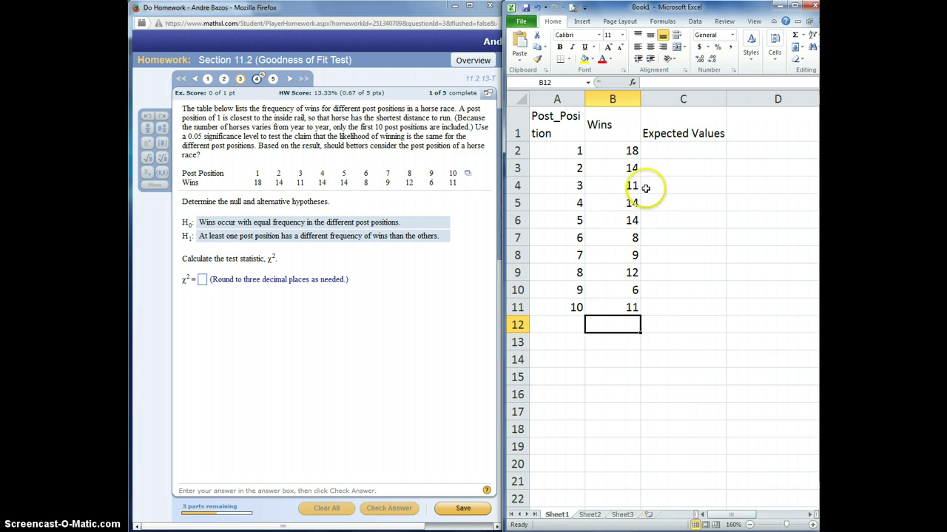
click(794, 35)
key(Return)
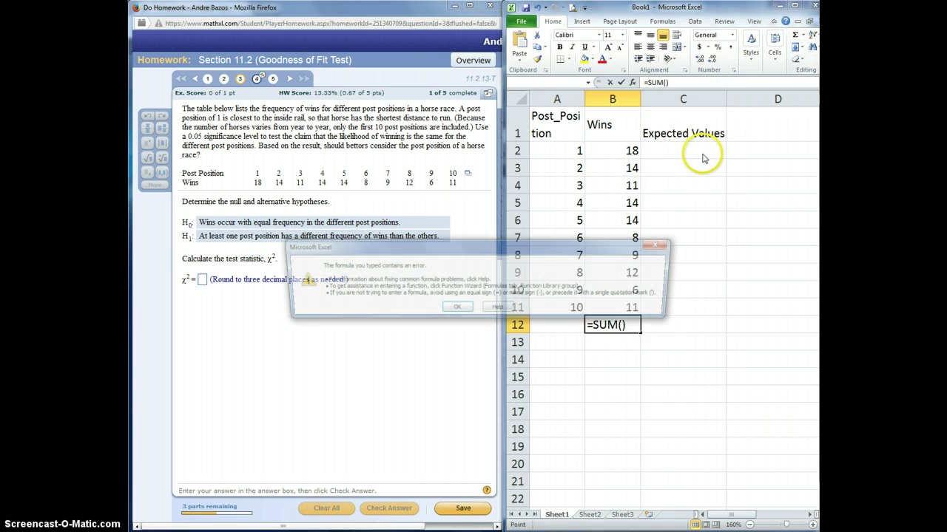
click(463, 314)
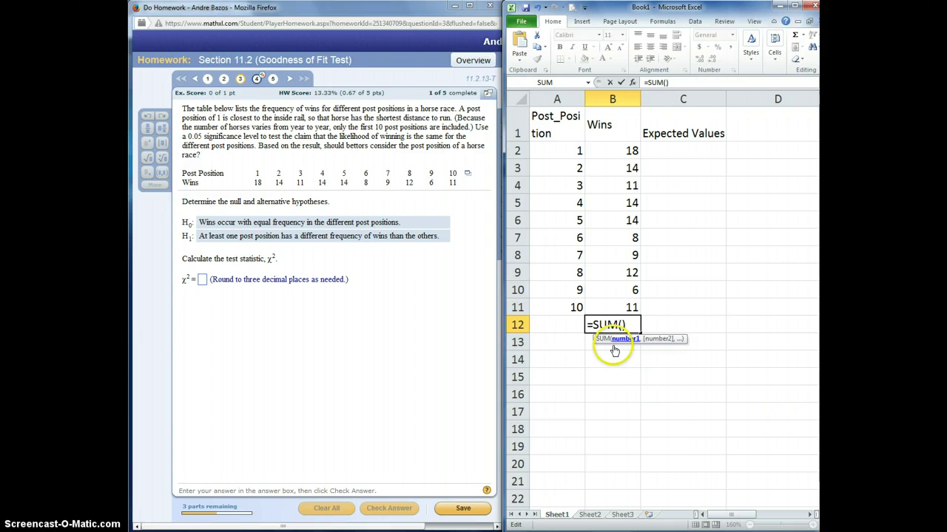
drag(637, 325, 533, 320)
key(BackSpace)
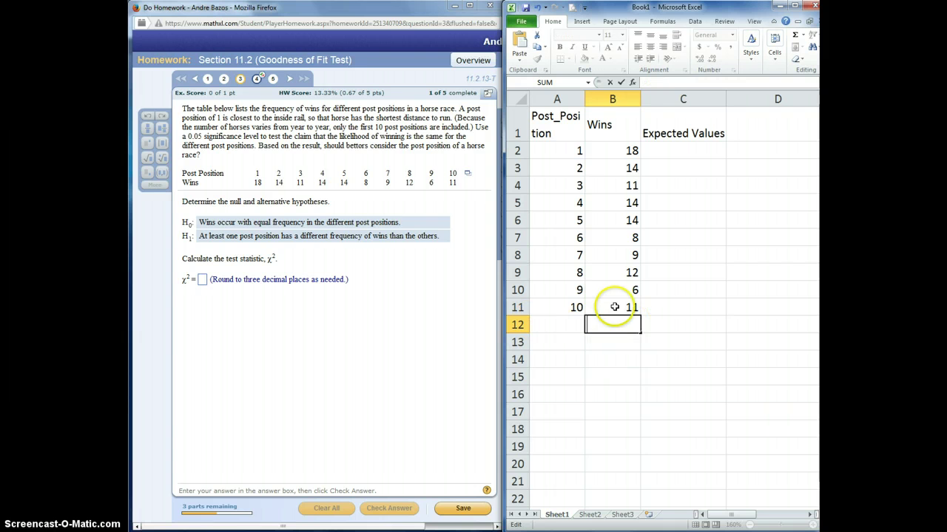
click(608, 344)
Total the wins in cell B12 with the formula =SUM(B2:B11).
click(610, 325)
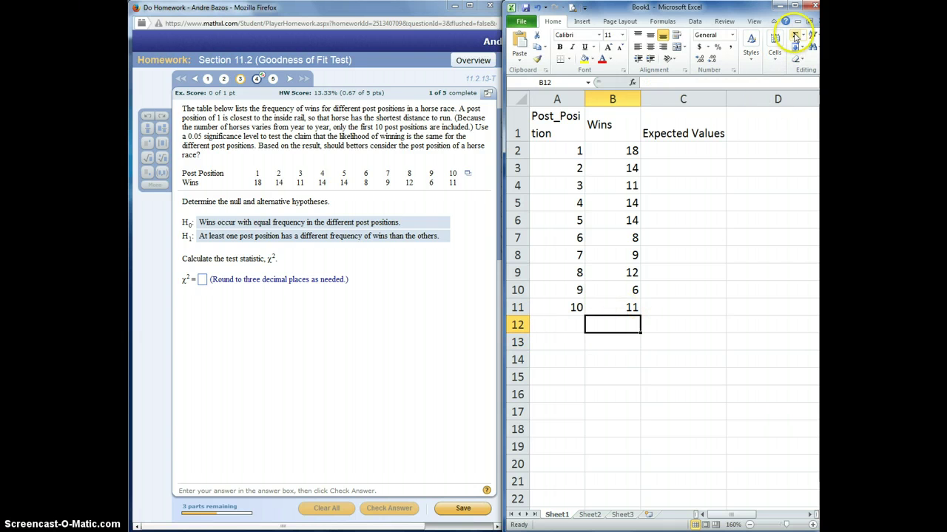
text(=SUM())
key(Return)
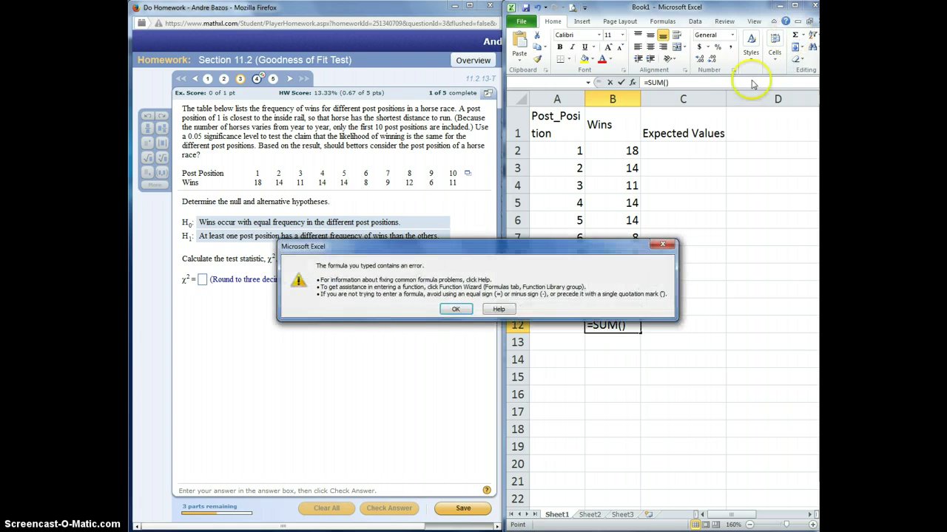
click(455, 309)
click(613, 272)
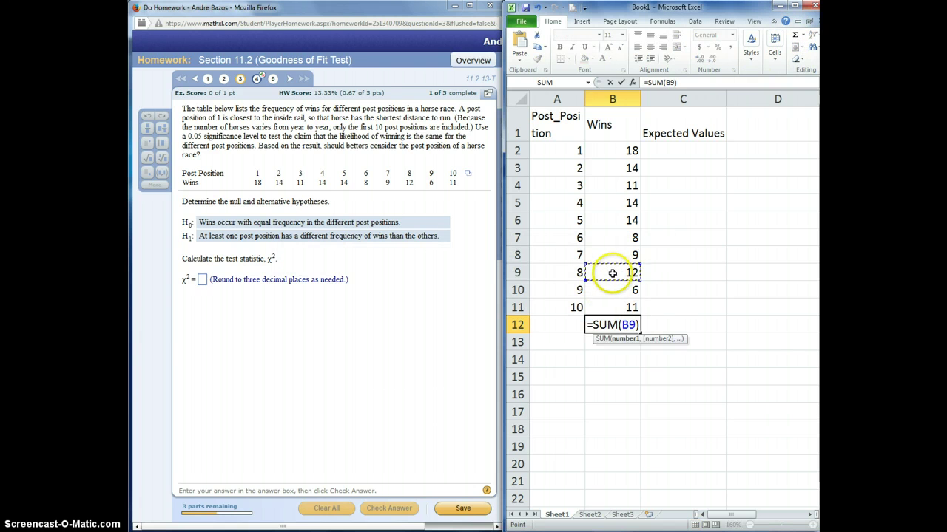
drag(609, 152, 611, 309)
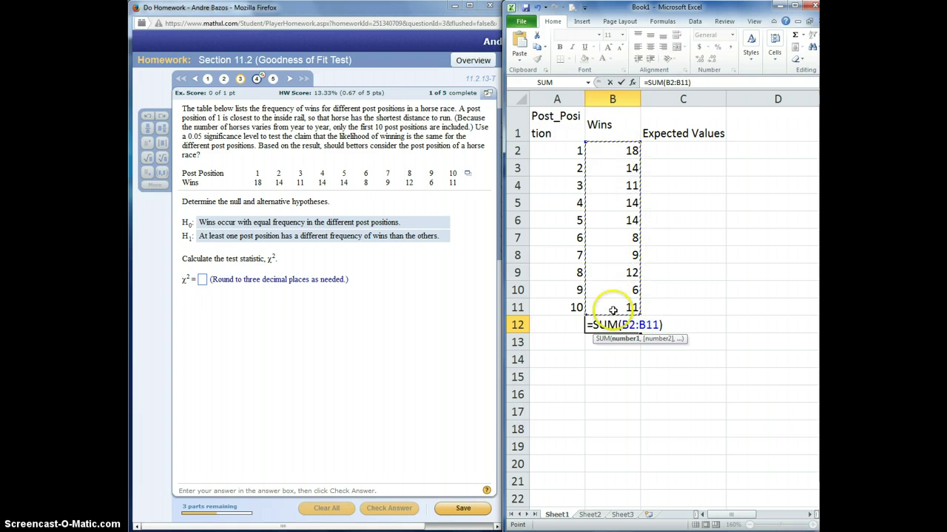
key(Return)
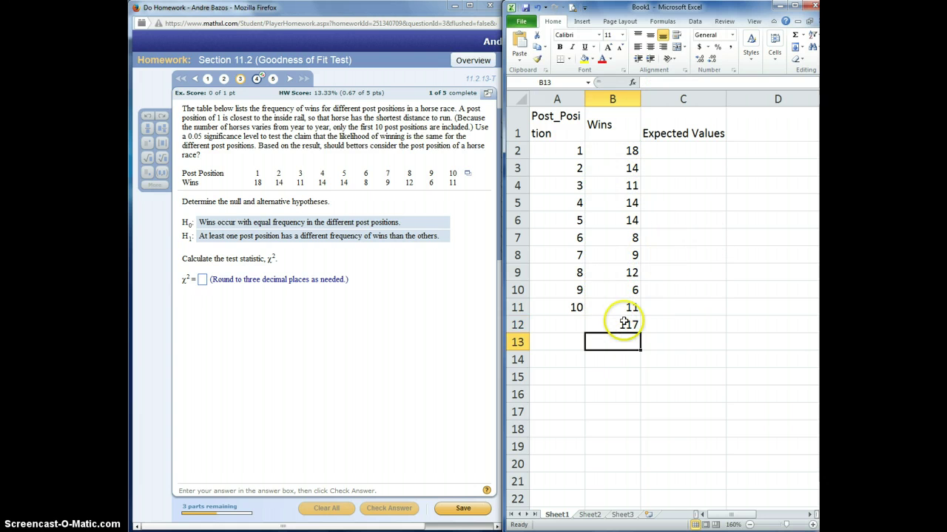
key(Up)
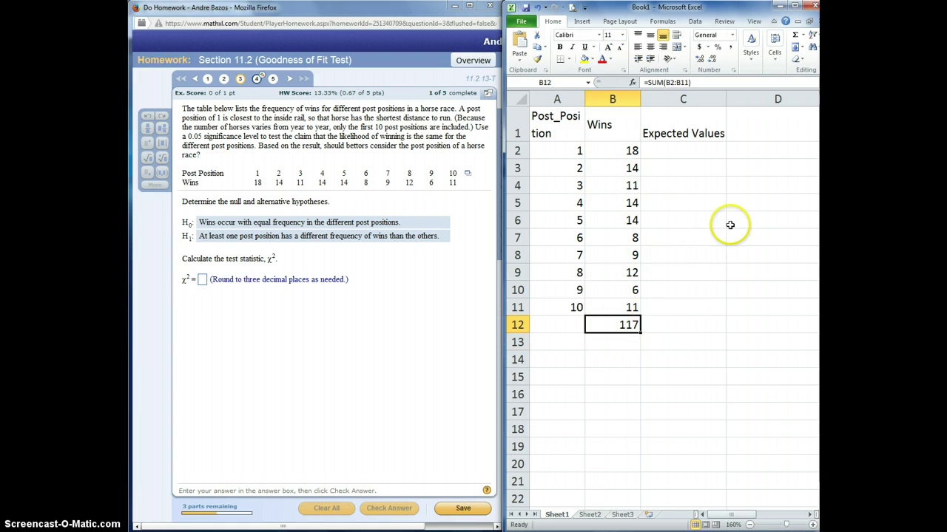
Enter the expected value formula =117/10 in C2 and fill it down through C11.
click(684, 148)
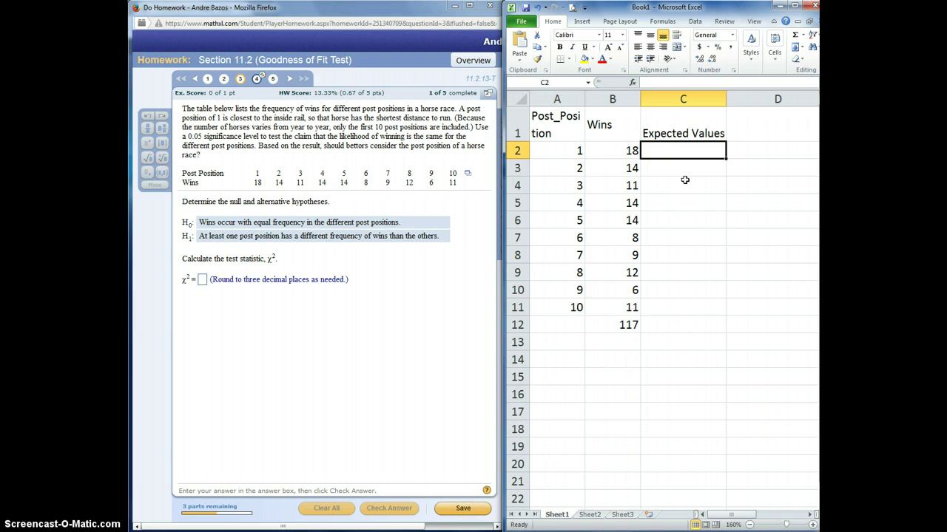
text(=117)
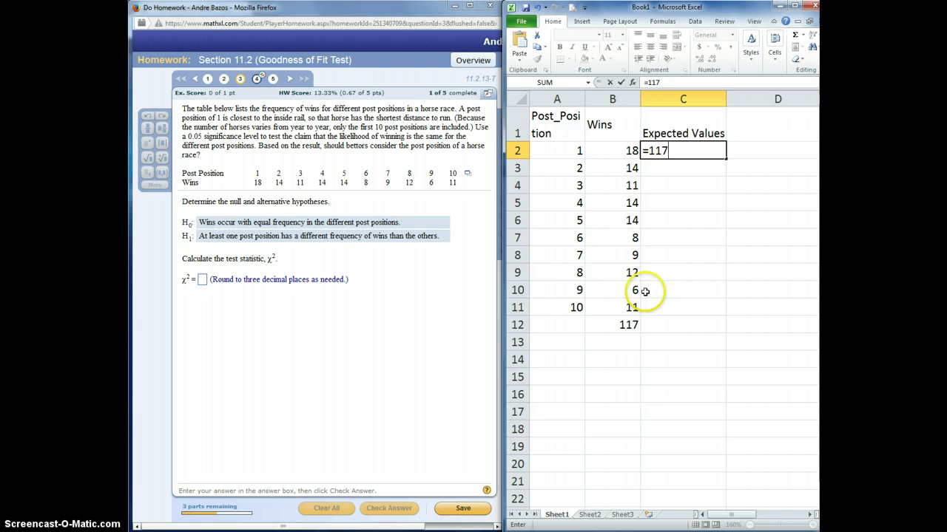
text(/10)
key(Return)
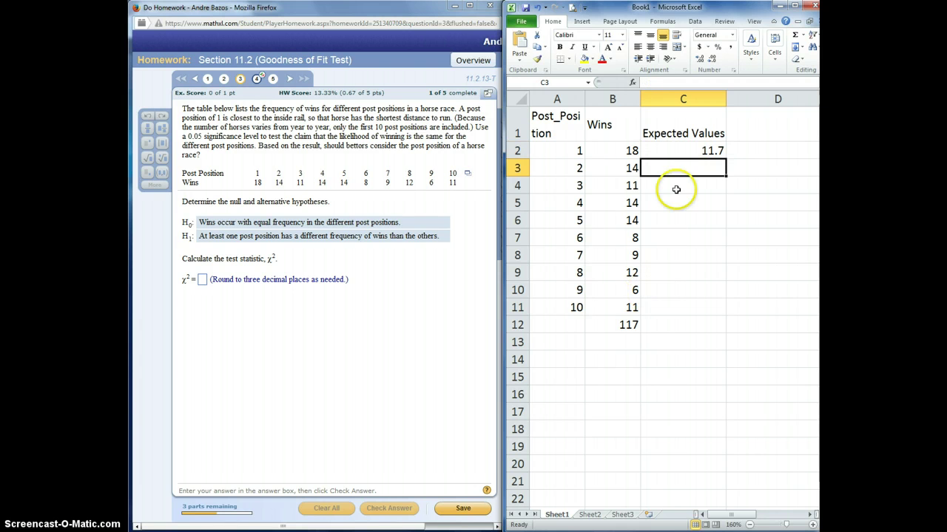
click(724, 152)
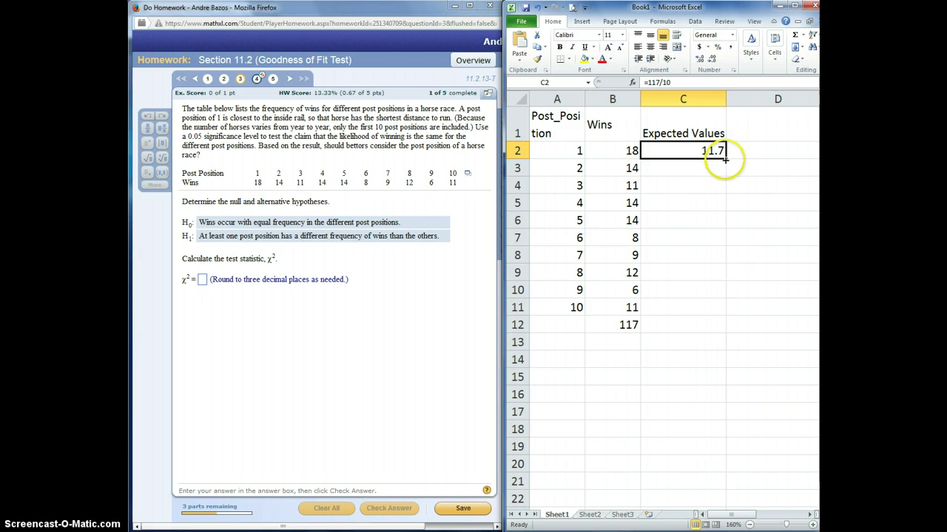
drag(724, 151, 731, 317)
click(759, 235)
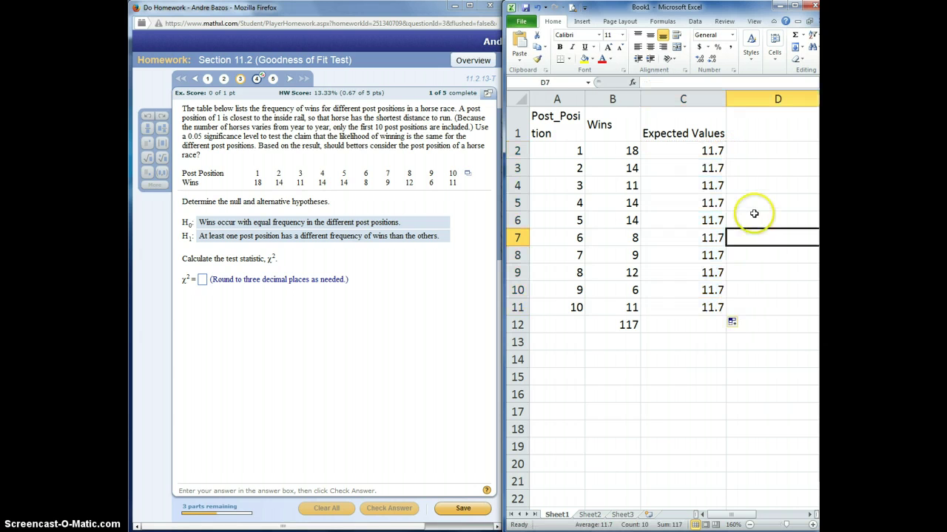
Head column D with "Chi Sqaured Test Statistic" in cell D1.
click(767, 137)
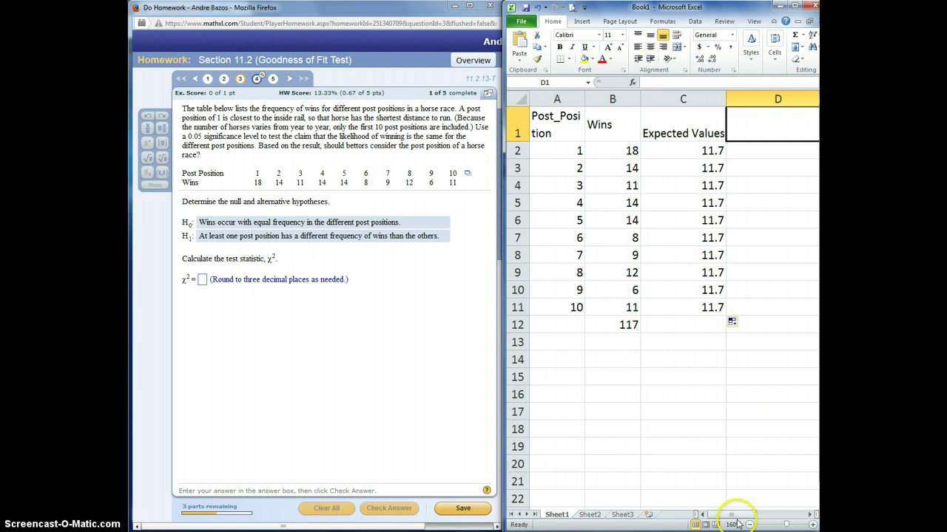
drag(732, 514, 749, 520)
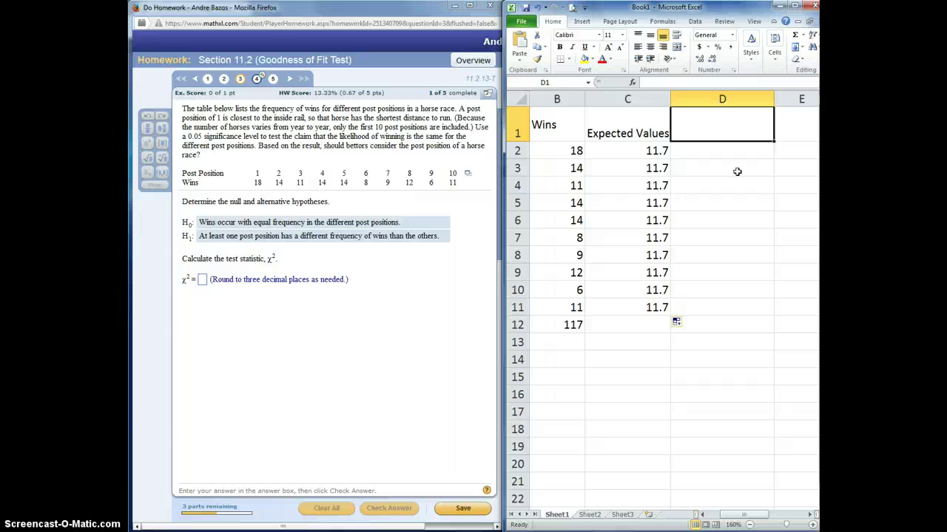
text(Chi Sqaured Test Sta)
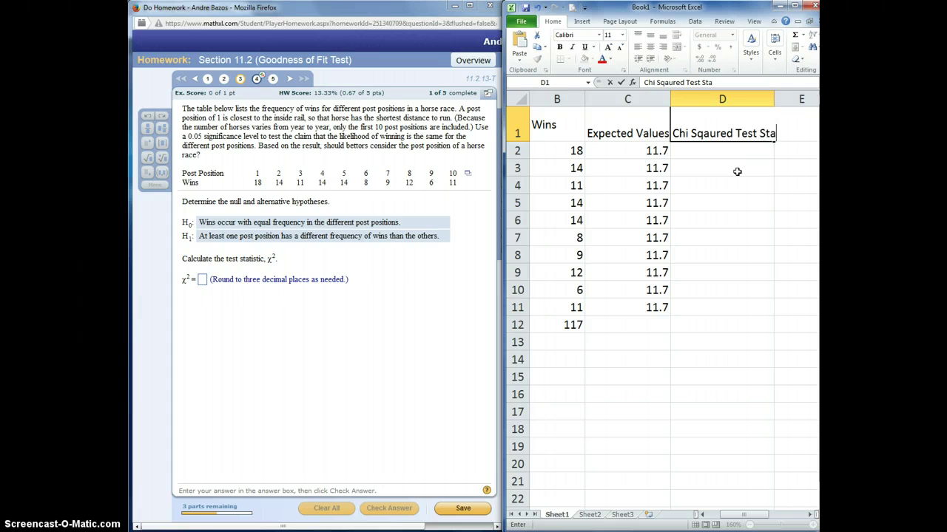
text(c)
key(Return)
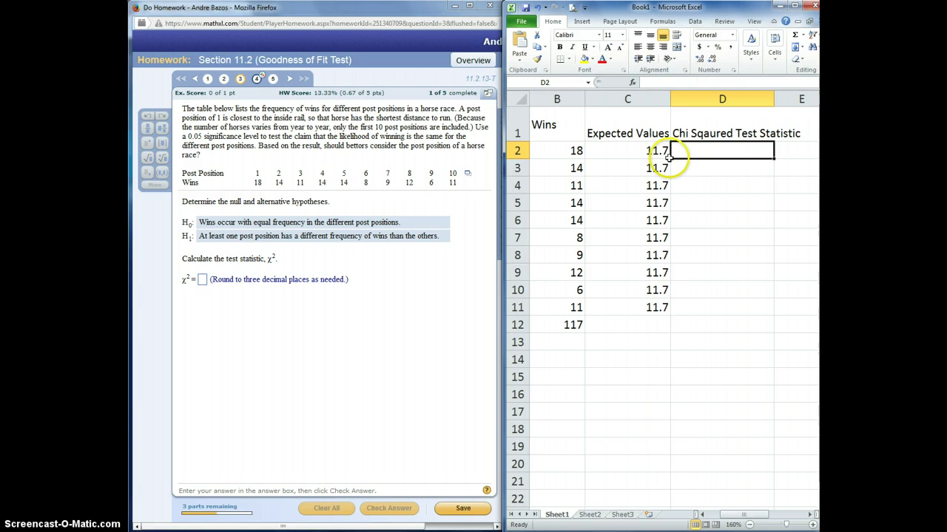
Enter the formula =((B2-C2)^2)/C2 in D2 and fill it down through D11.
click(690, 83)
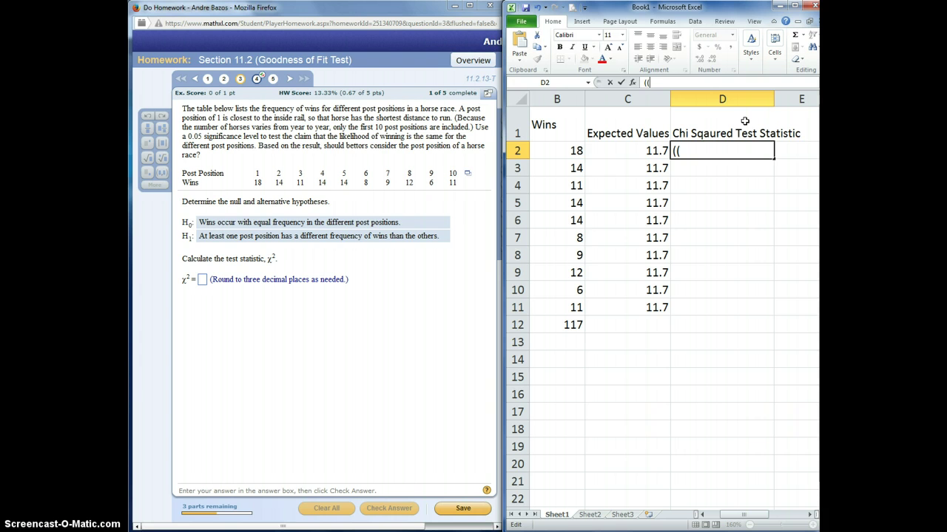
click(574, 151)
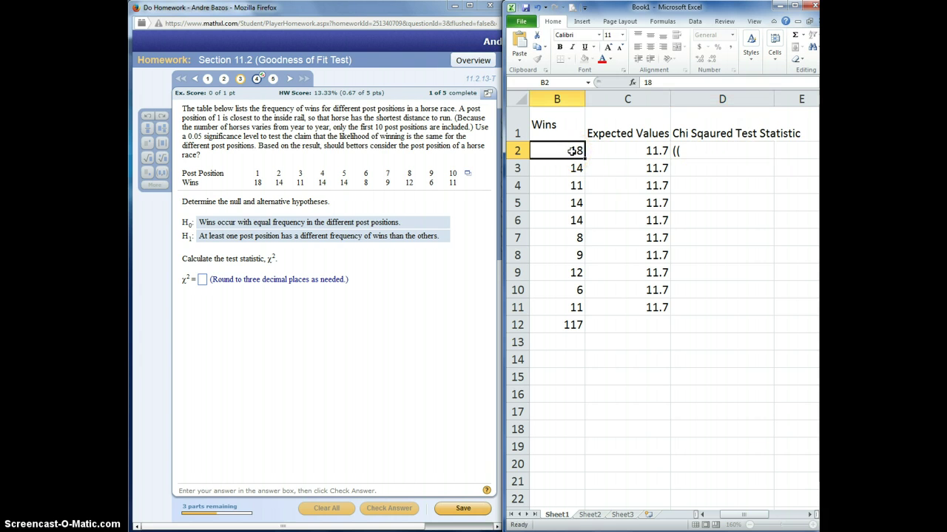
click(679, 152)
click(643, 83)
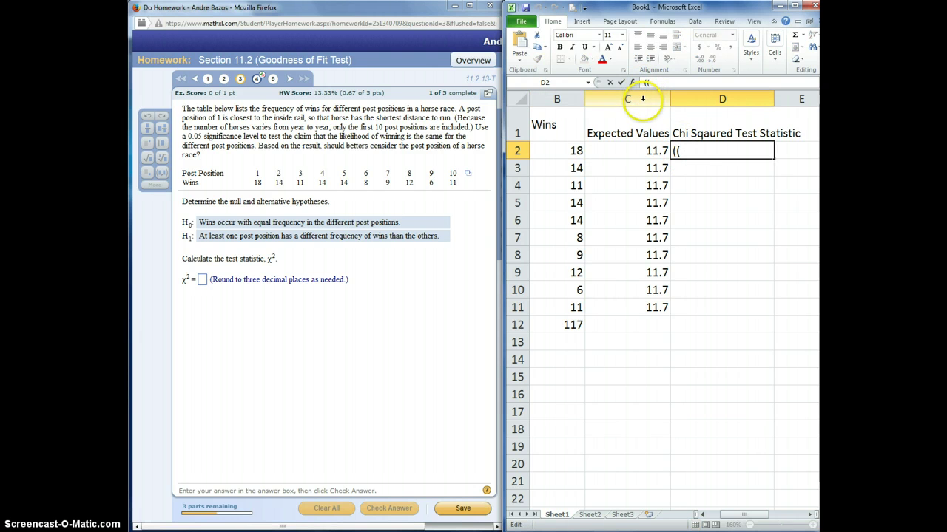
text(=)
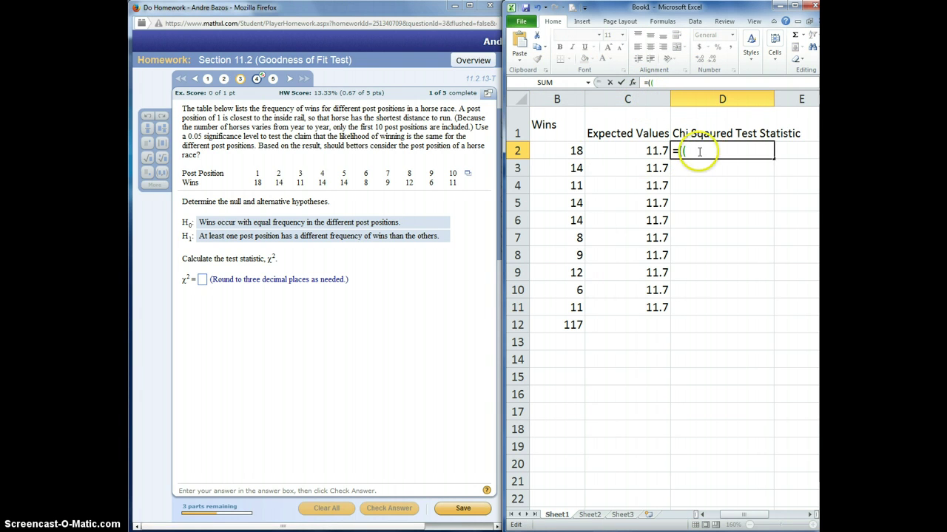
click(567, 150)
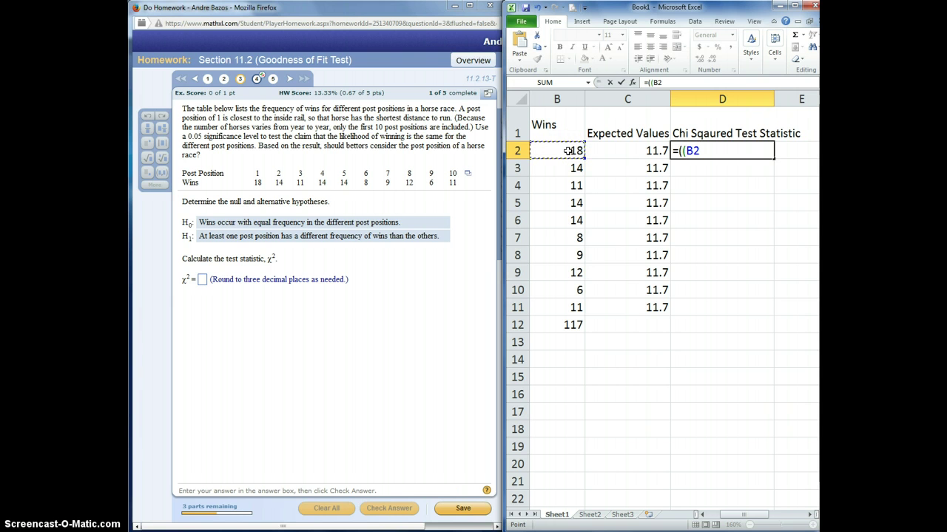
text(-)
click(635, 151)
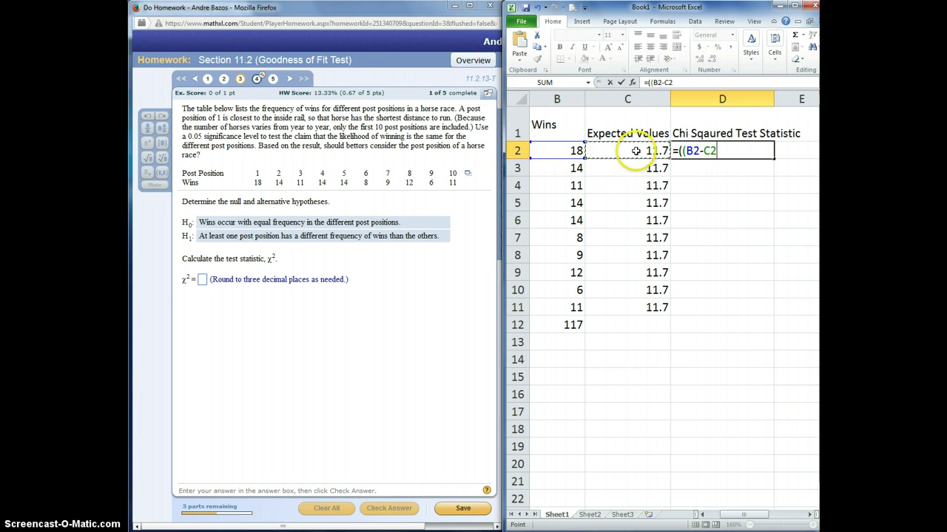
text()))
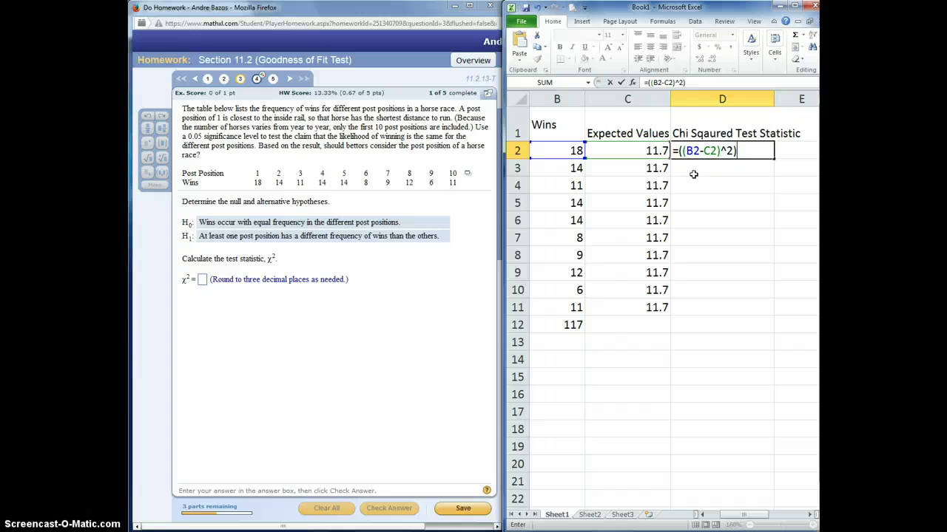
click(656, 151)
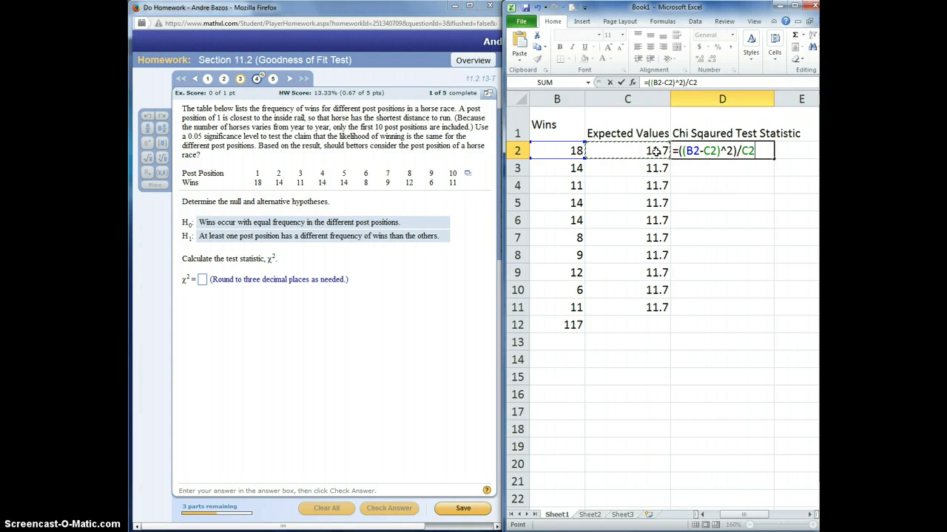
key(Return)
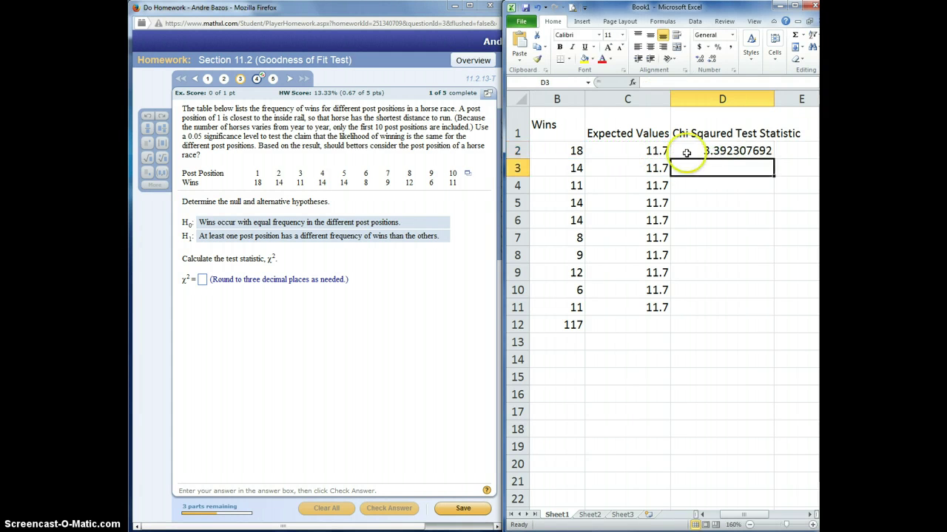
click(753, 151)
drag(773, 159, 752, 316)
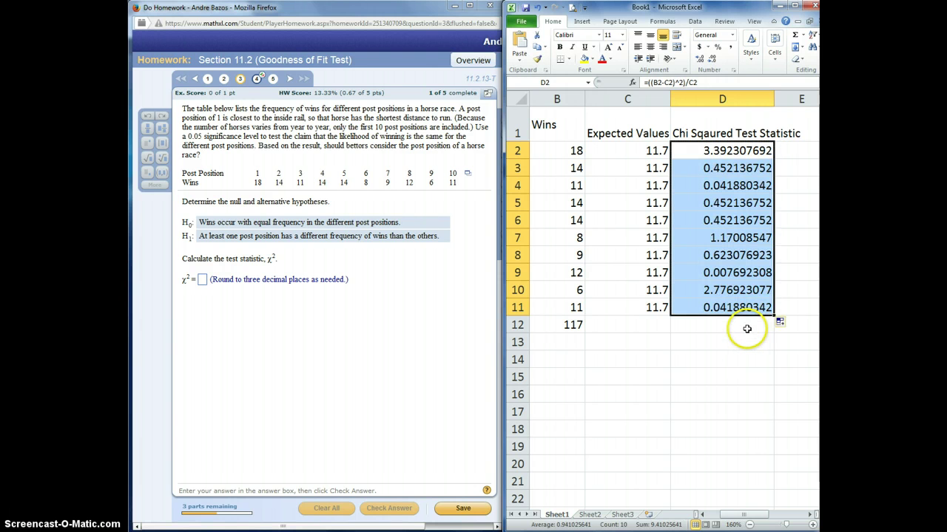
Total the chi-squared contributions in cell D12 with the formula =SUM(D2:D11).
click(746, 329)
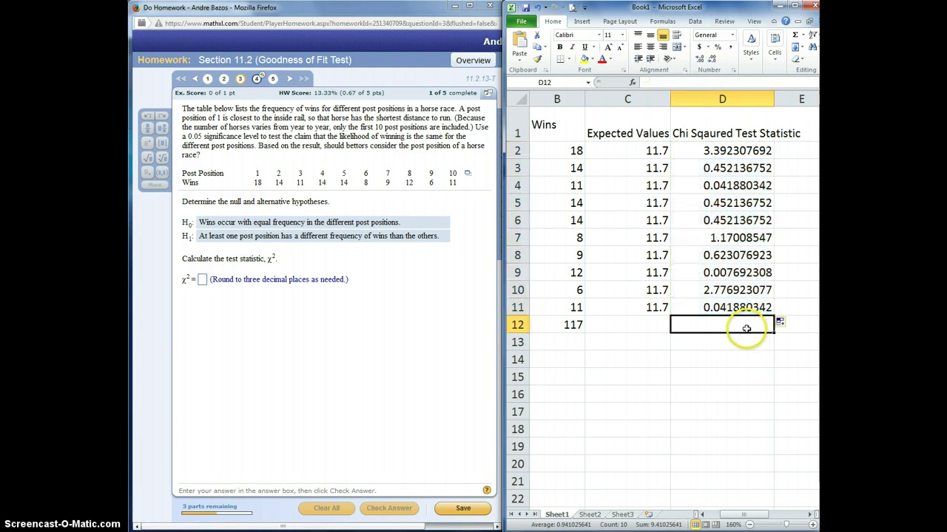
click(795, 35)
click(795, 35)
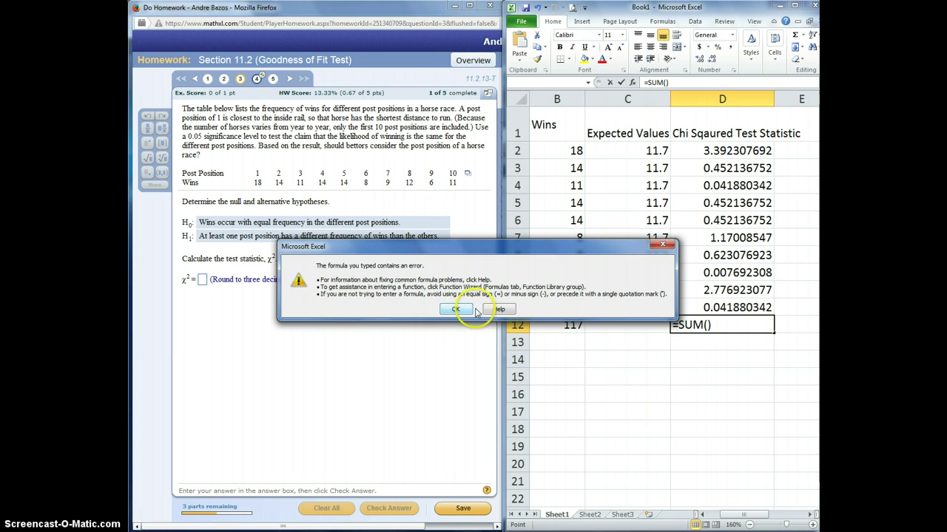
click(498, 309)
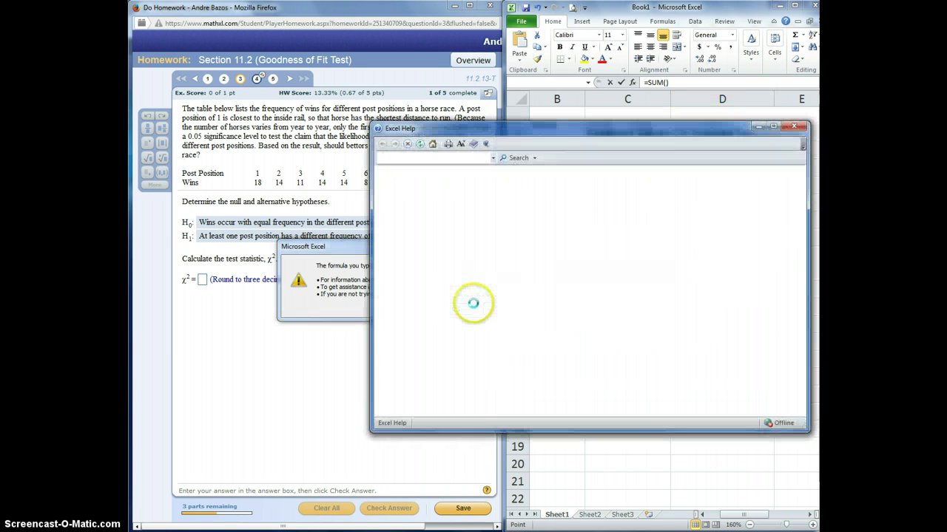
click(794, 128)
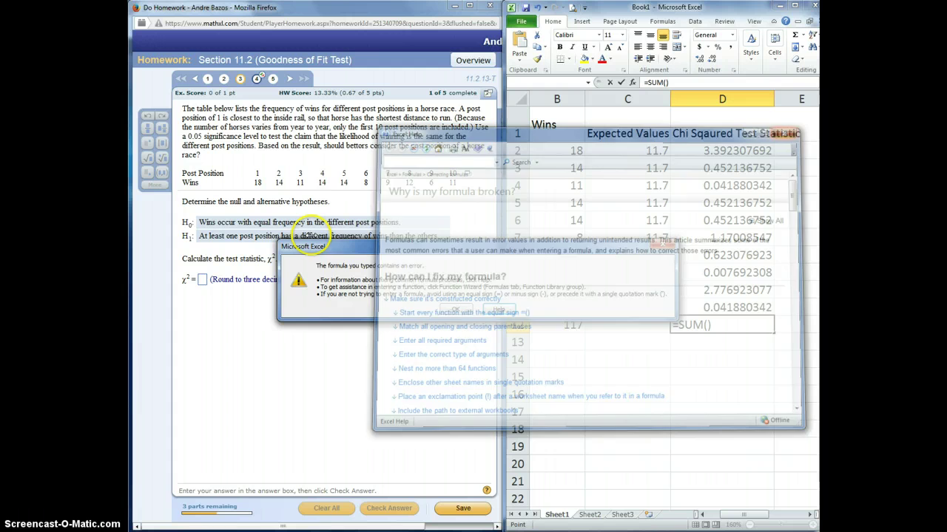
key(Return)
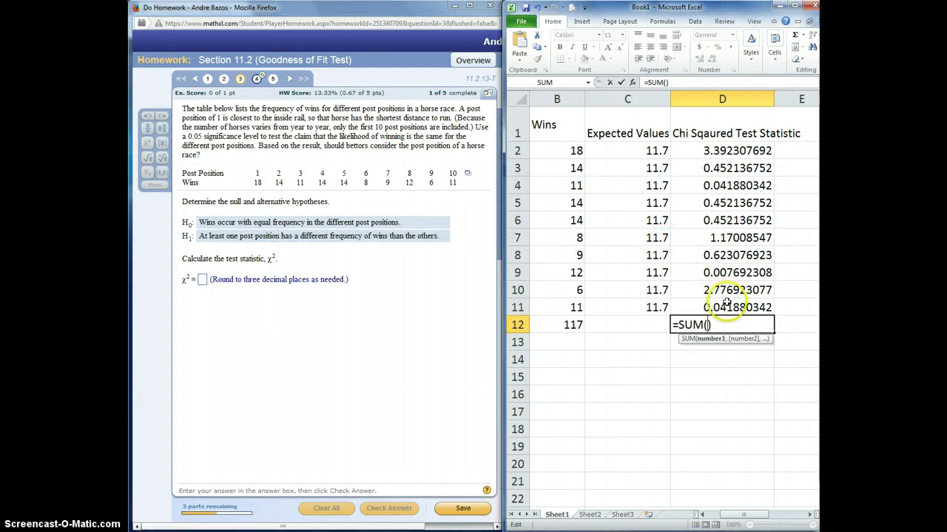
drag(728, 306, 721, 150)
shift+click(721, 150)
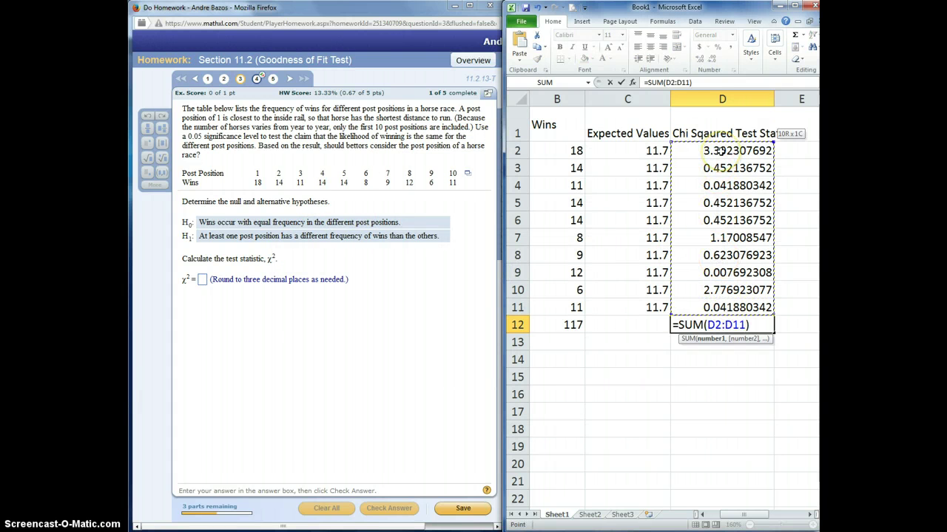
key(Return)
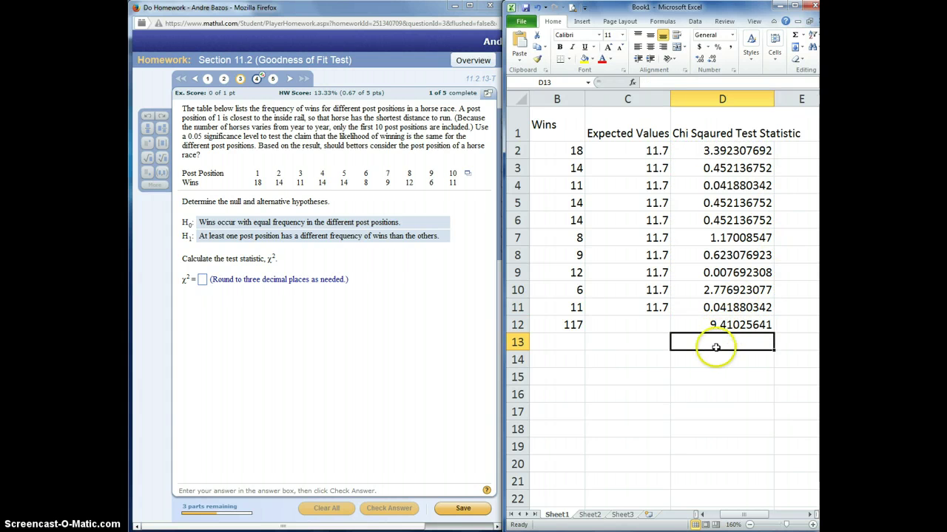
click(723, 325)
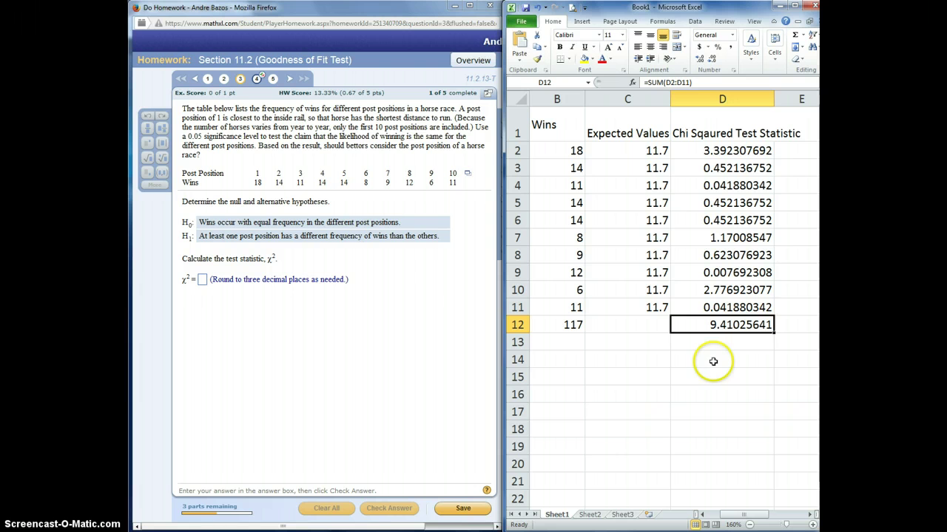
Label cell C14 "P-Value".
click(702, 355)
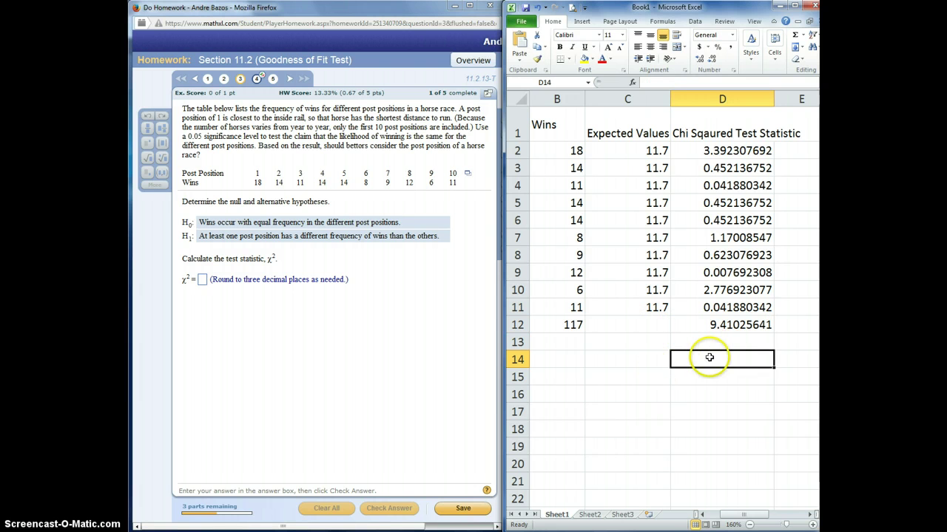
click(634, 363)
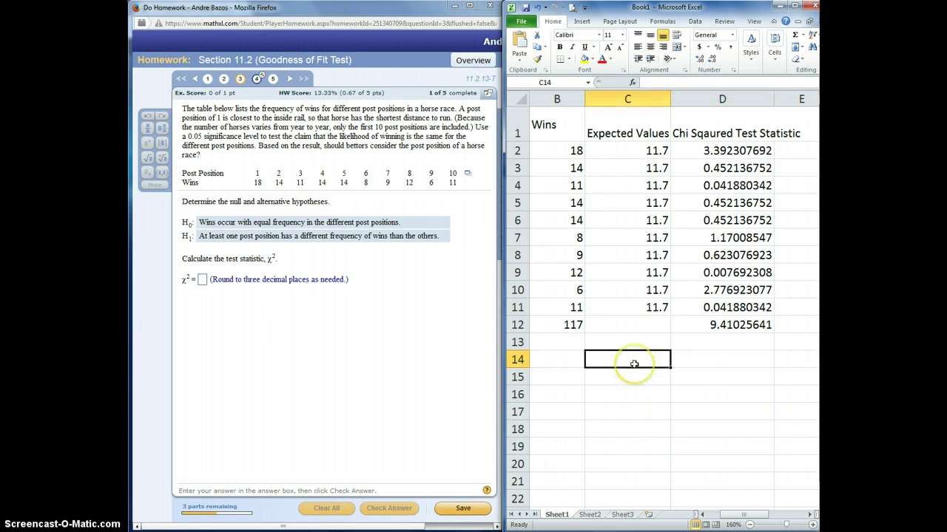
text(P-Va)
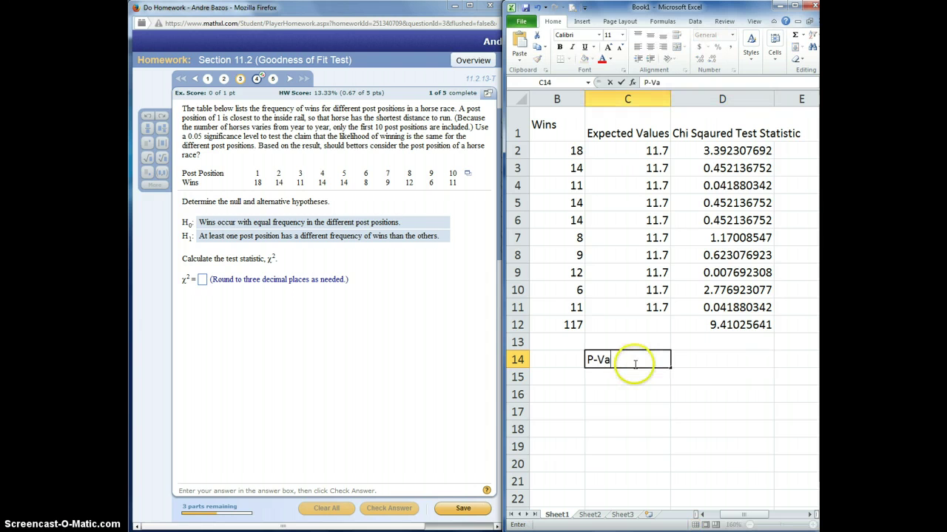
text(lue)
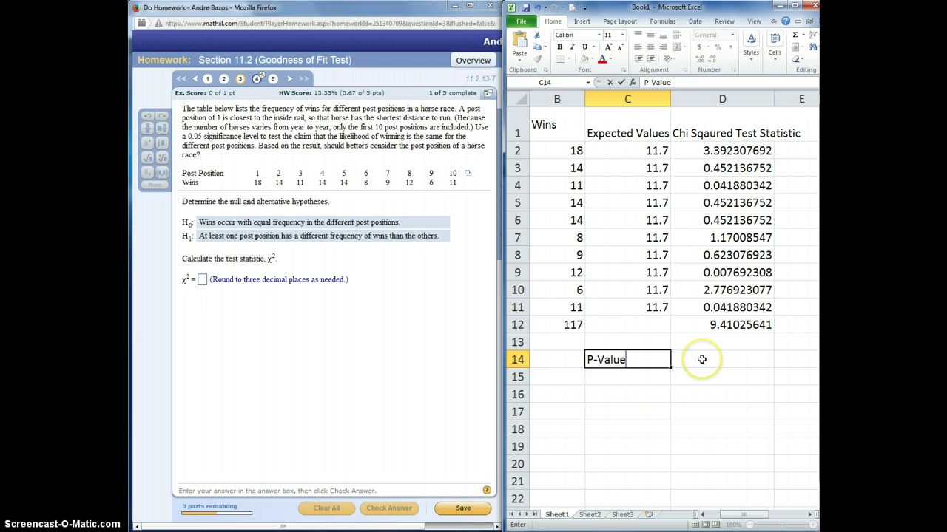
click(696, 359)
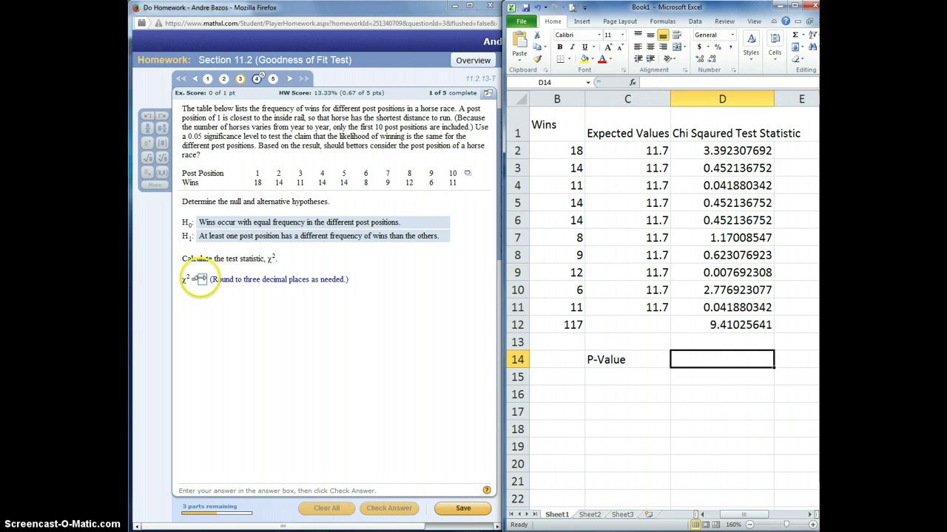
Switch to the homework page in Firefox, answer the χ² test statistic with 9.410 and submit it for checking.
click(202, 279)
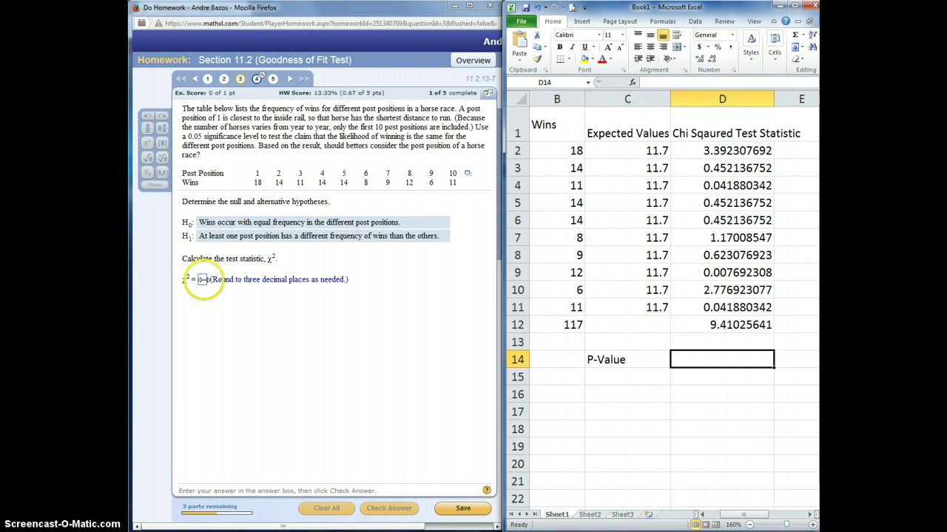
click(306, 10)
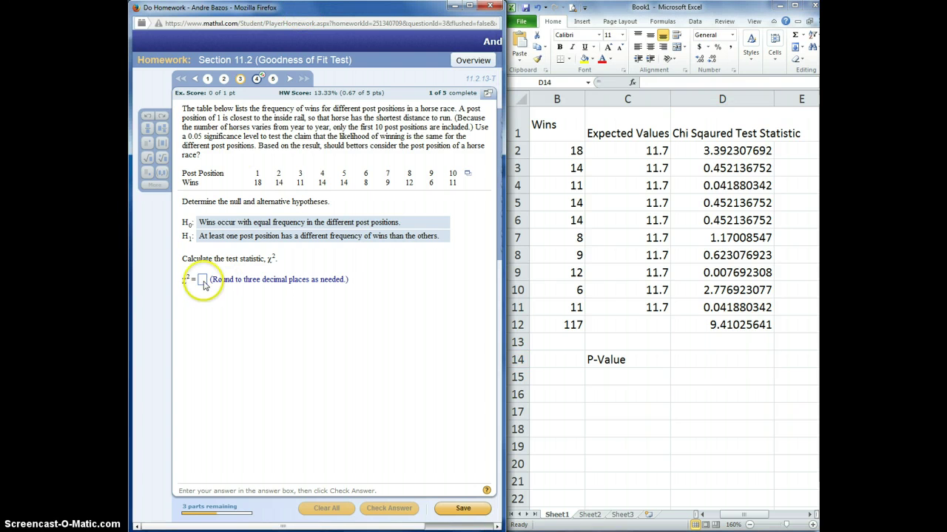
text(9.4)
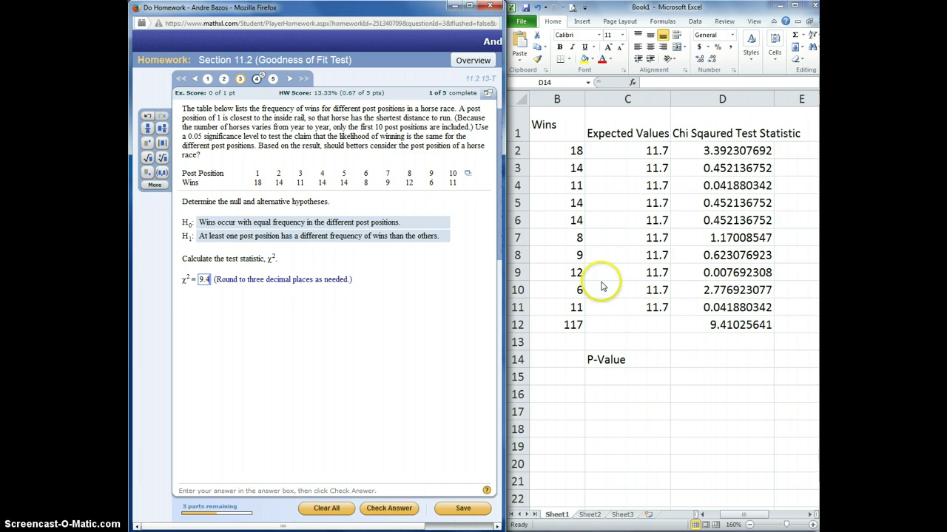
text(10)
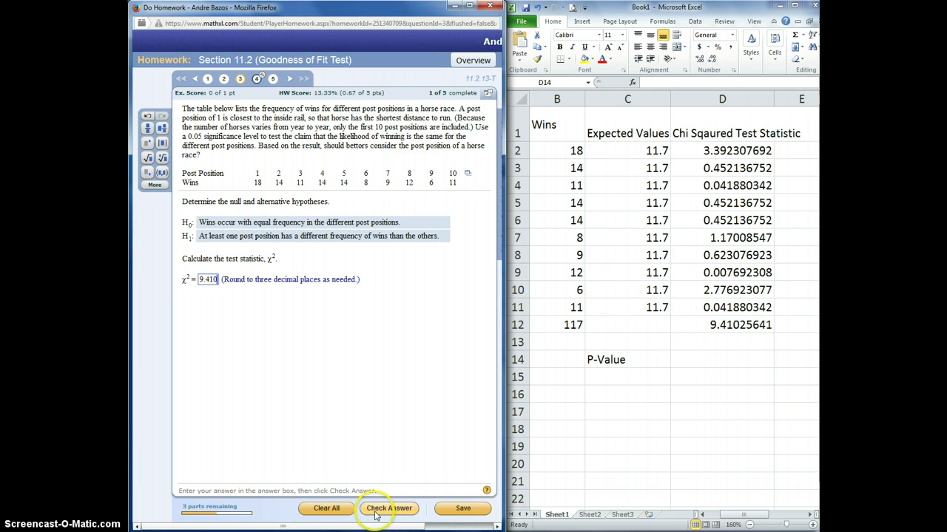
click(376, 510)
click(338, 307)
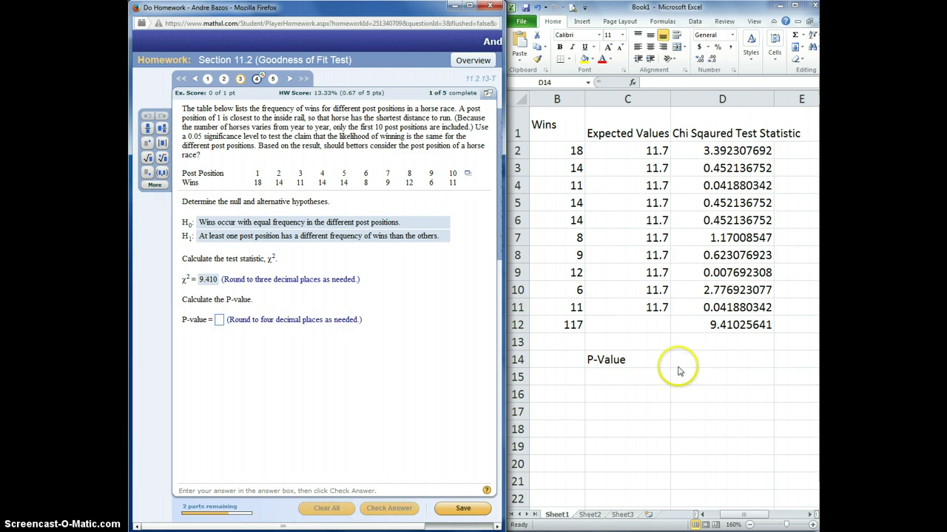
Compute the right-tailed chi-squared P-value in cell D14 with the formula =CHISQ.DIST.RT(D12,9).
click(702, 360)
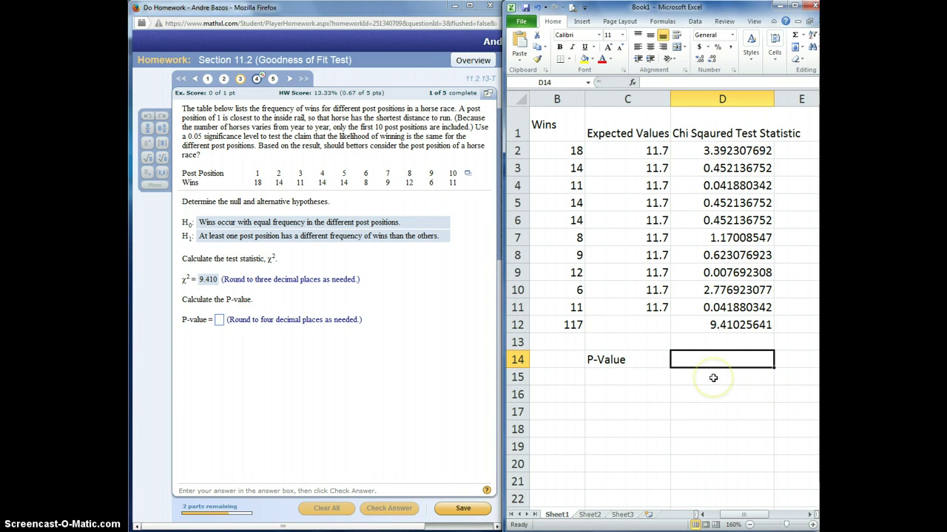
text(=)
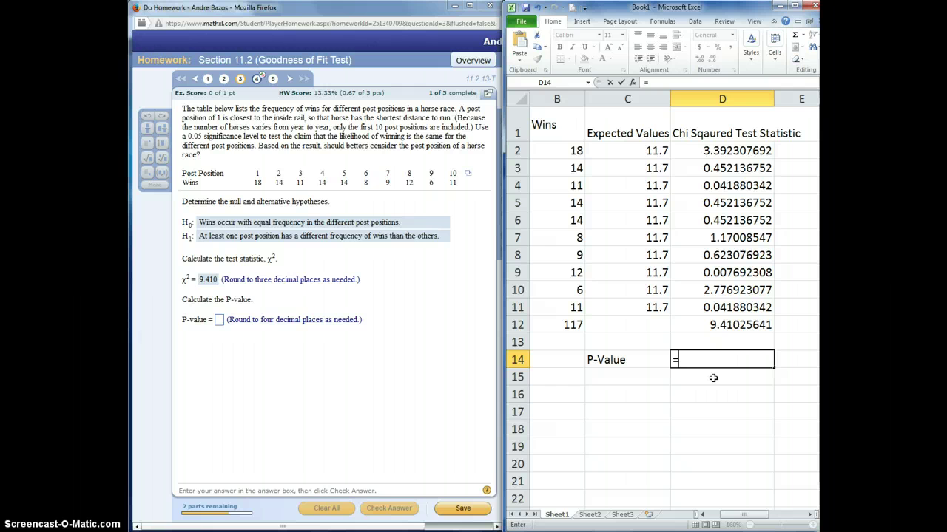
text(ch)
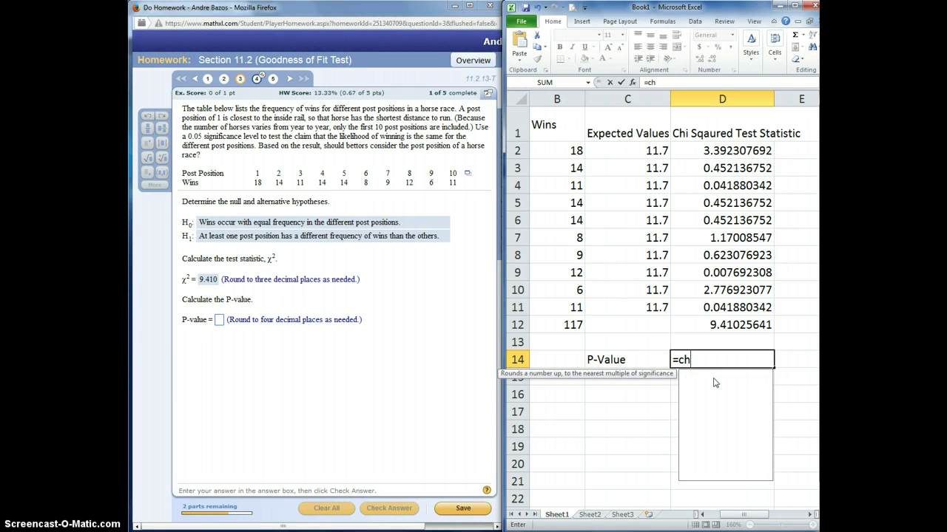
text(i)
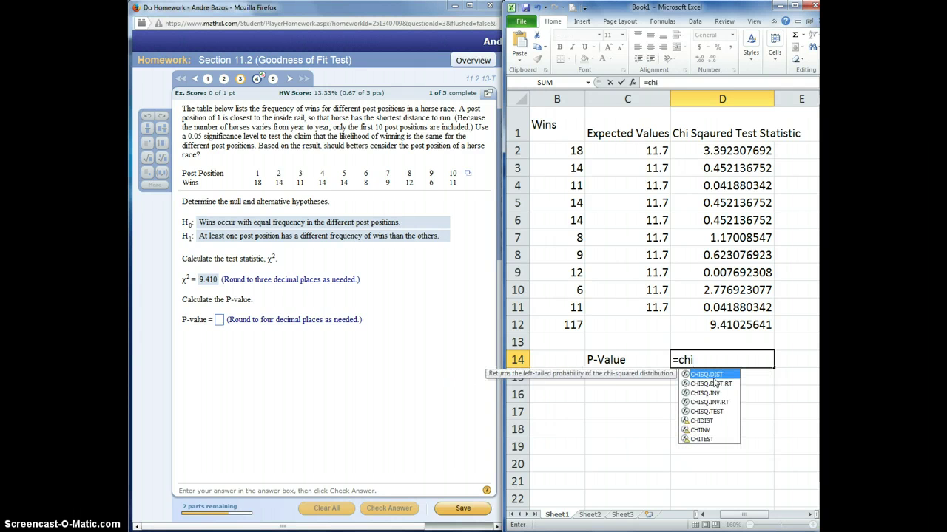
click(712, 374)
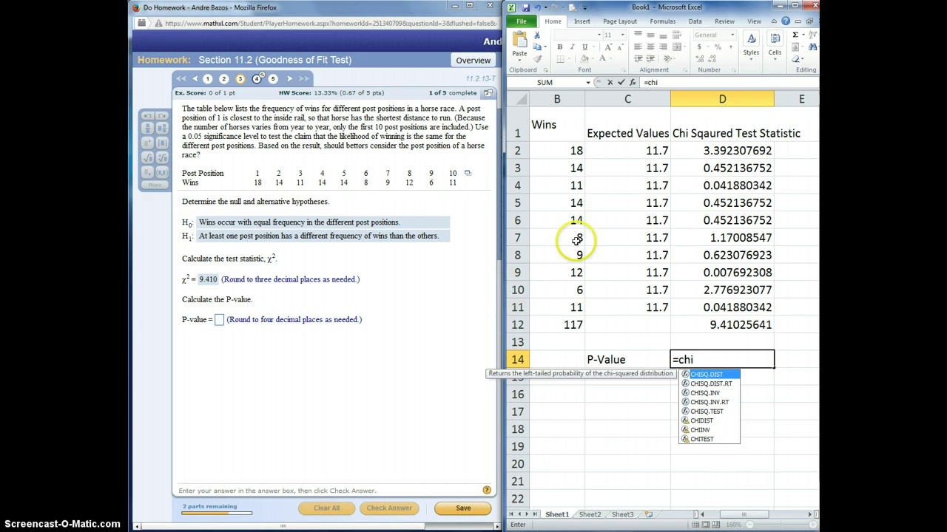
click(751, 363)
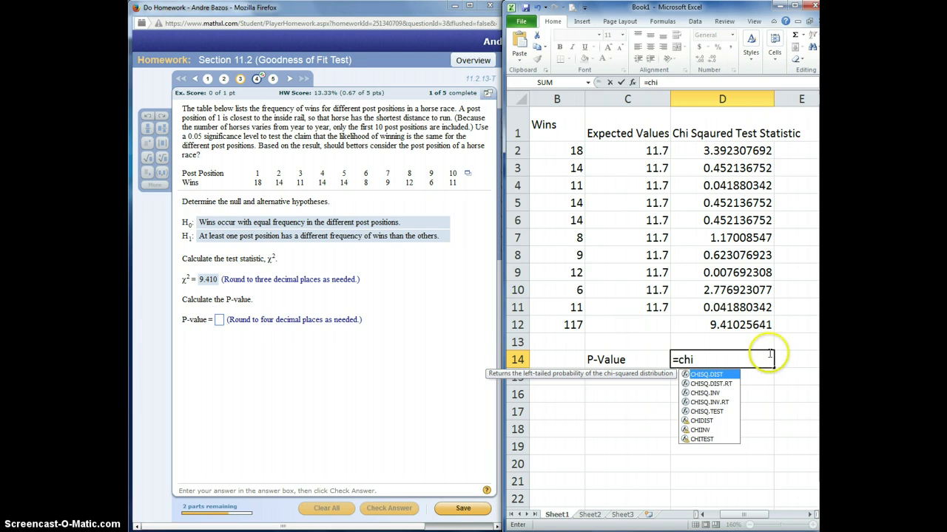
click(707, 384)
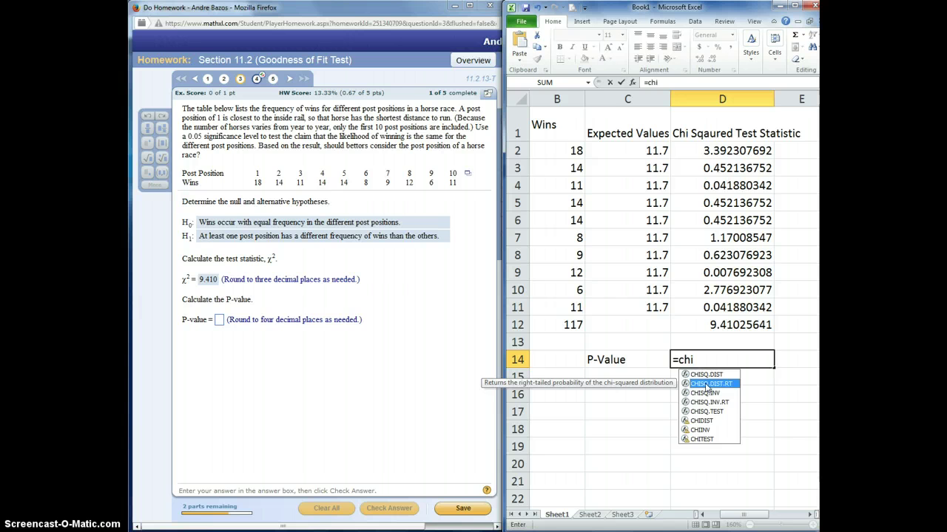
double_click(707, 385)
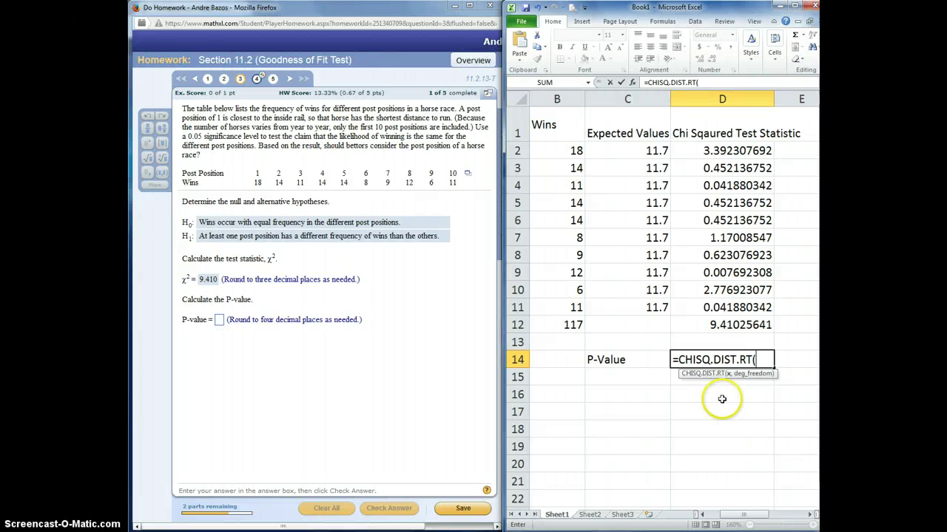
click(728, 326)
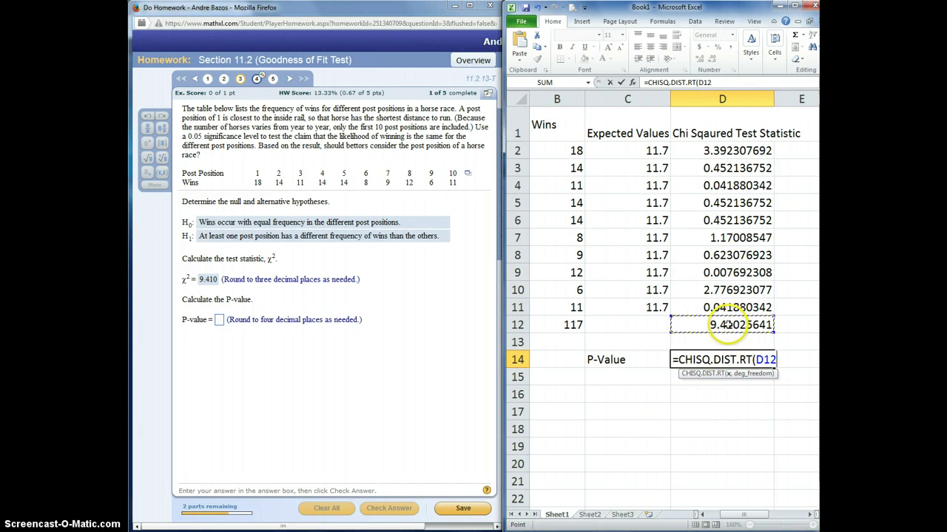
text(,9)
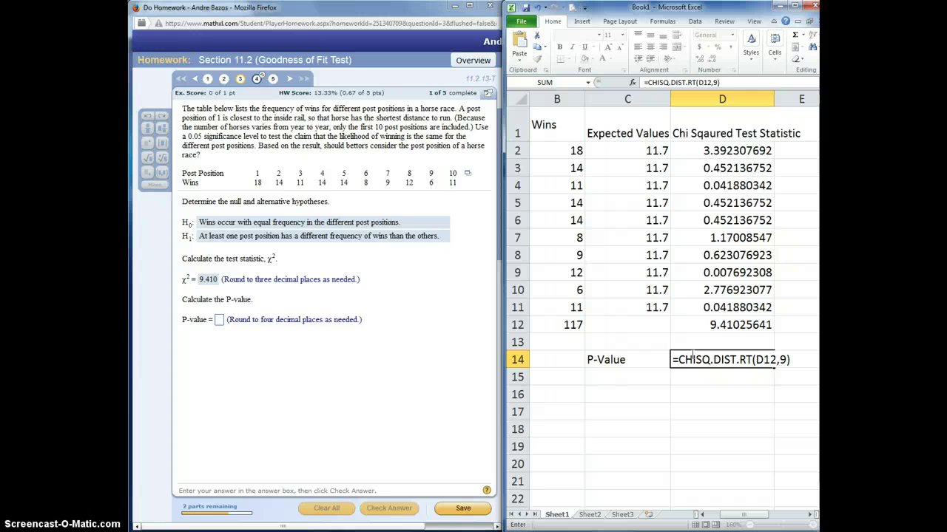
key(Return)
click(676, 360)
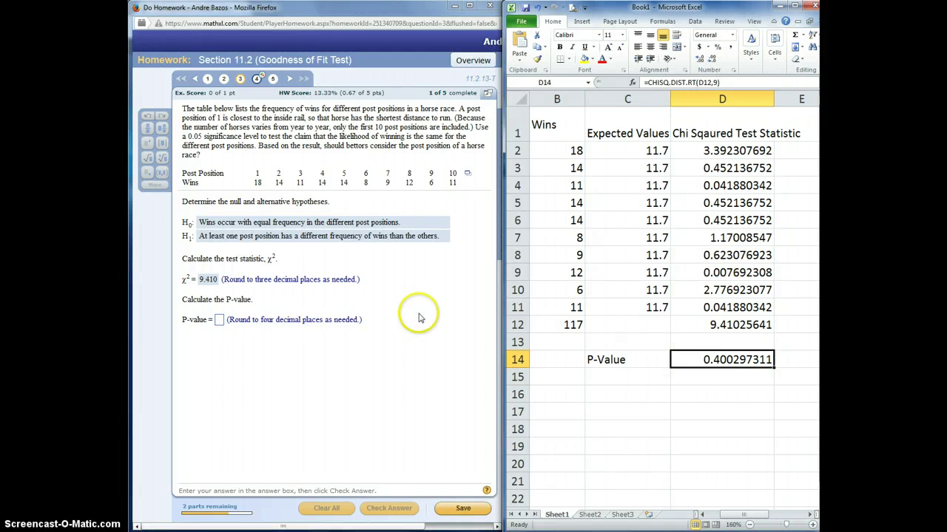
Switch to the homework page in Firefox, answer the P-value with 0.4003, submit it for checking and dismiss the feedback.
click(219, 319)
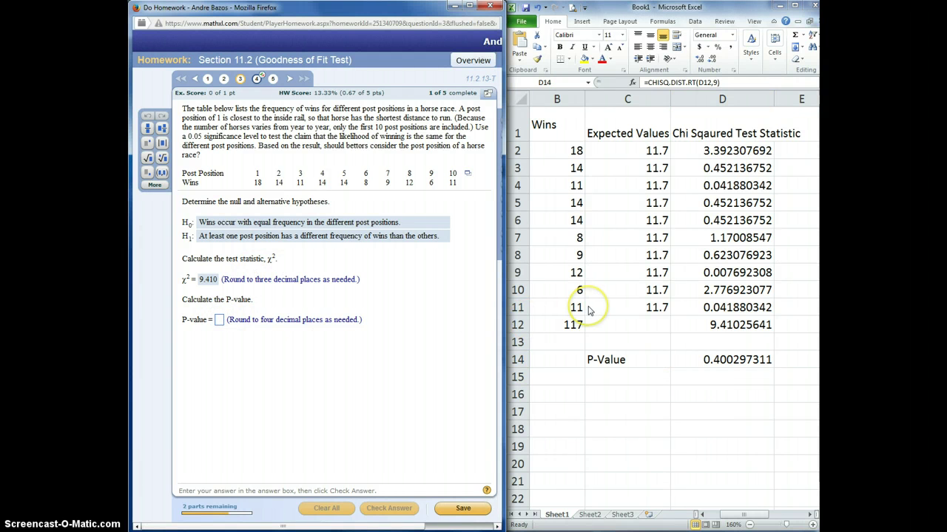
text(0.)
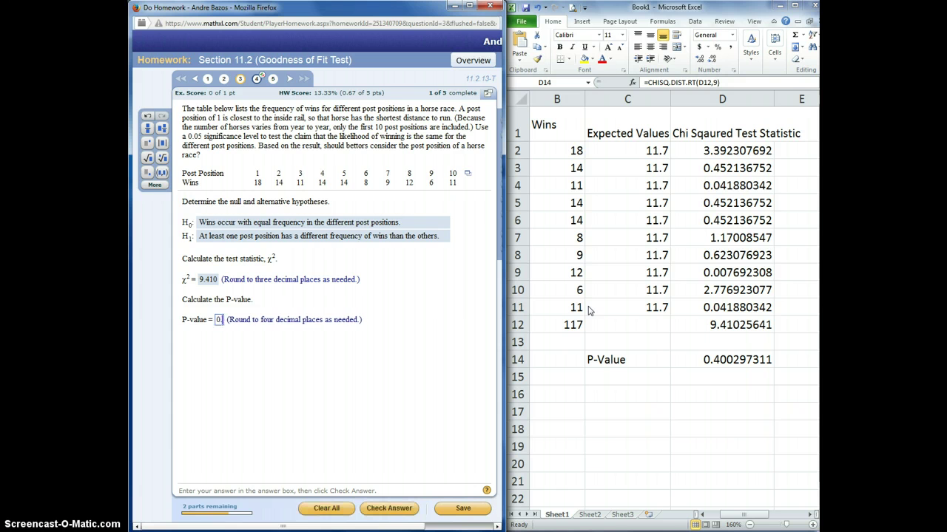
text(4)
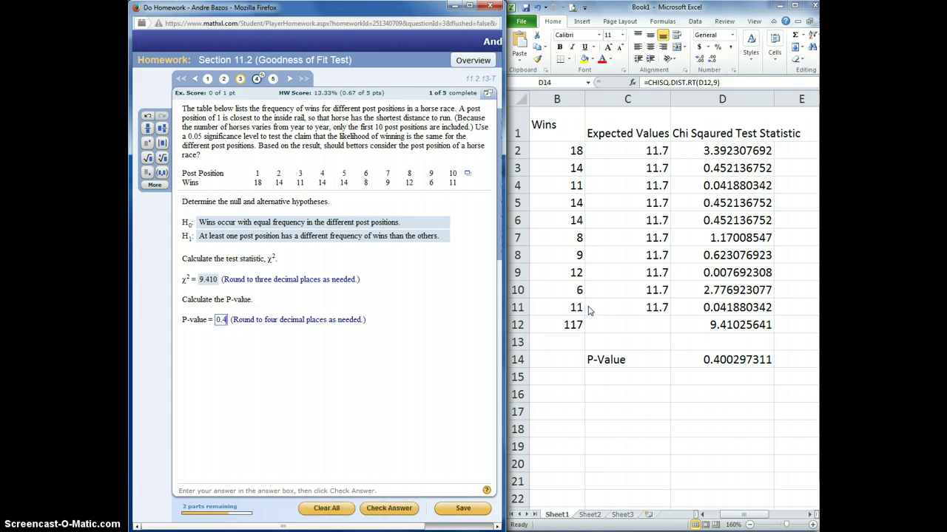
text(0)
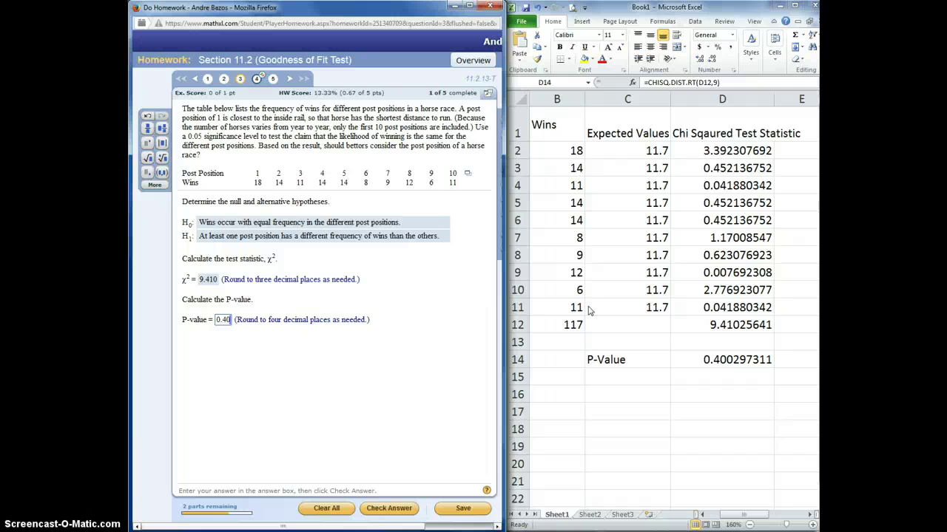
text(03)
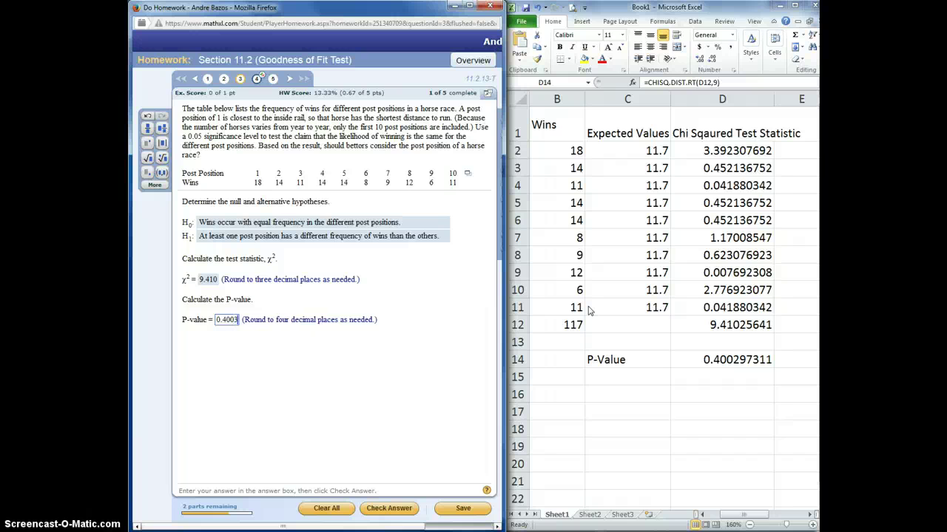
click(389, 509)
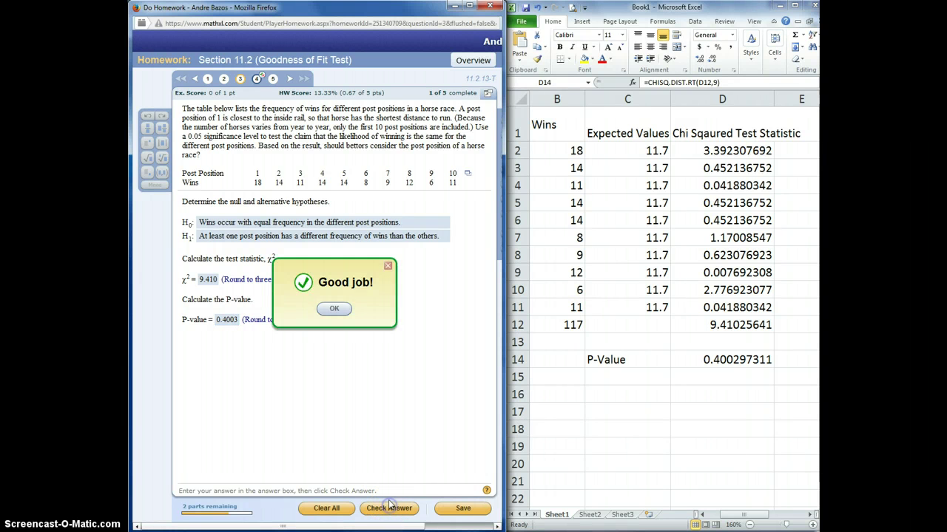
click(340, 313)
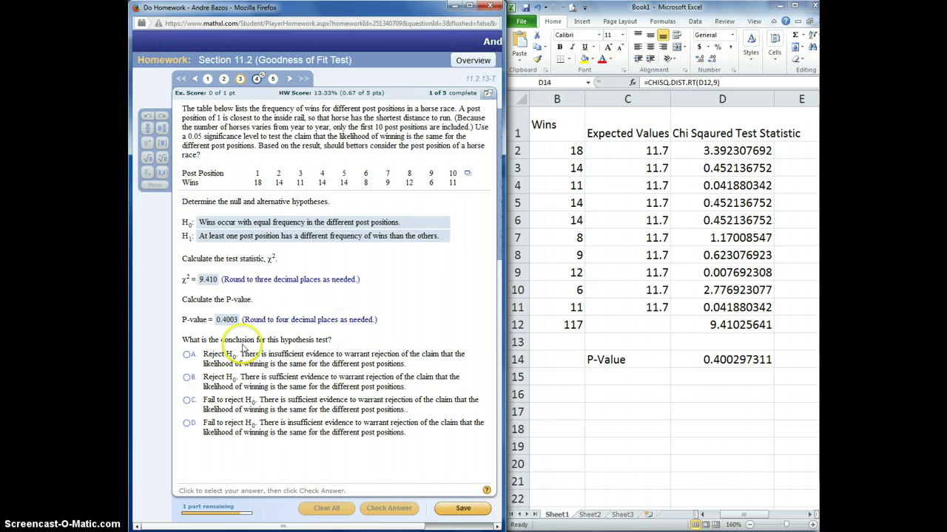